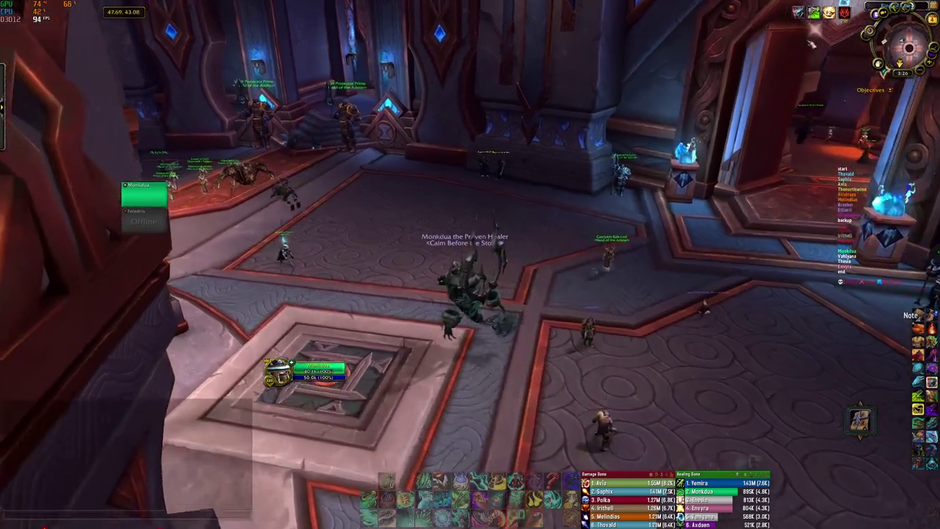
pyautogui.press('w')
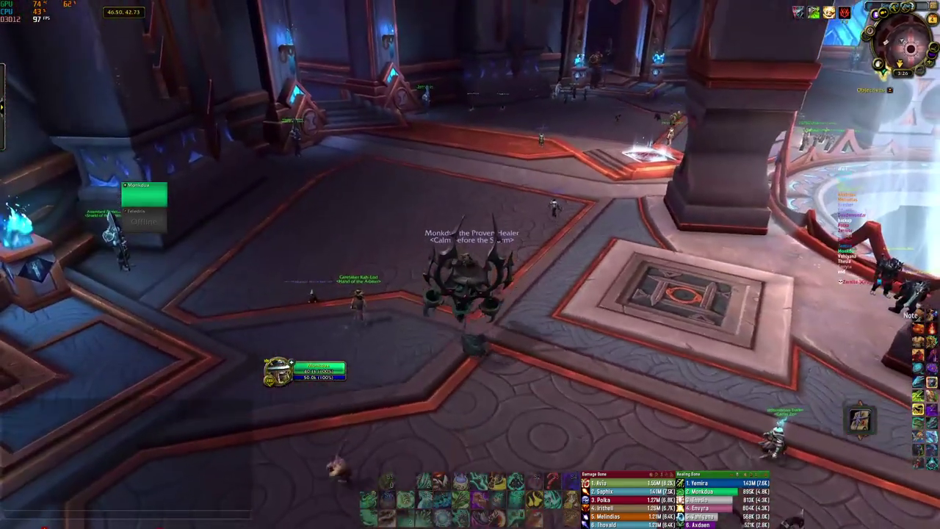
pyautogui.press('w')
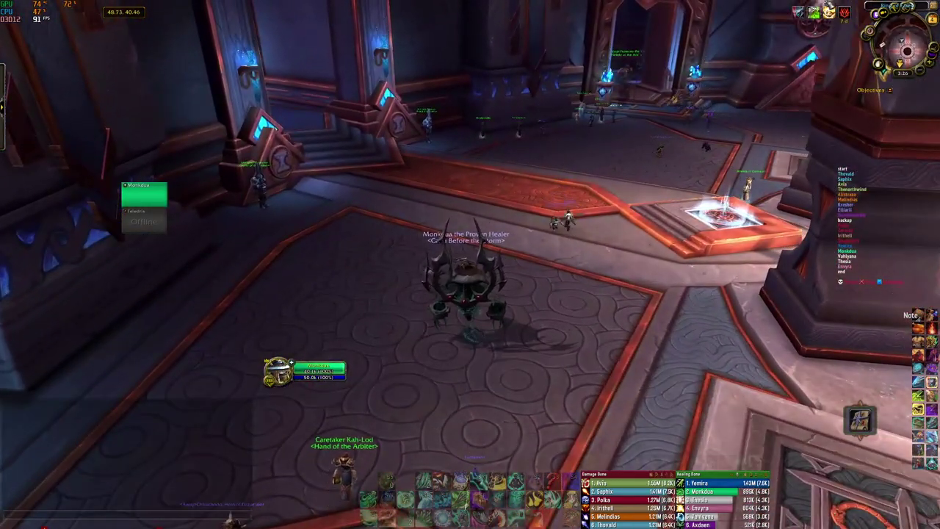
pyautogui.press('w')
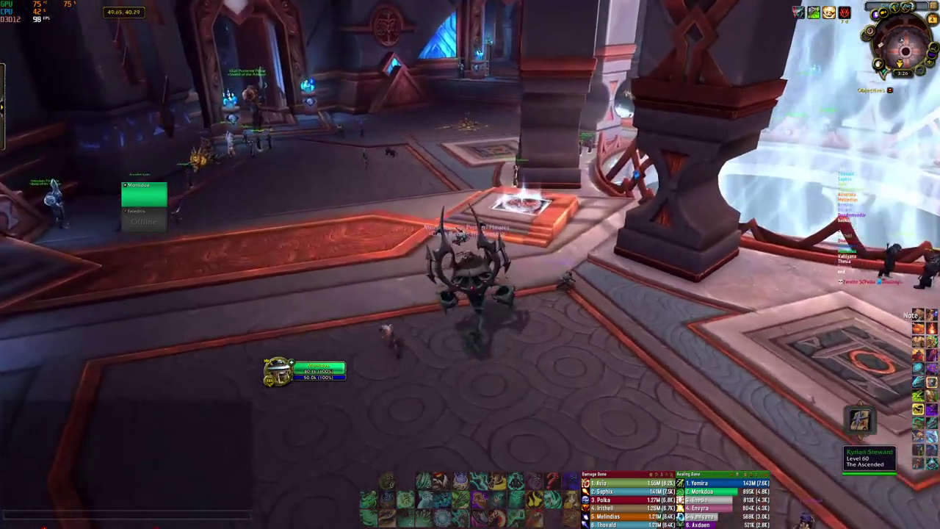
pyautogui.press('w')
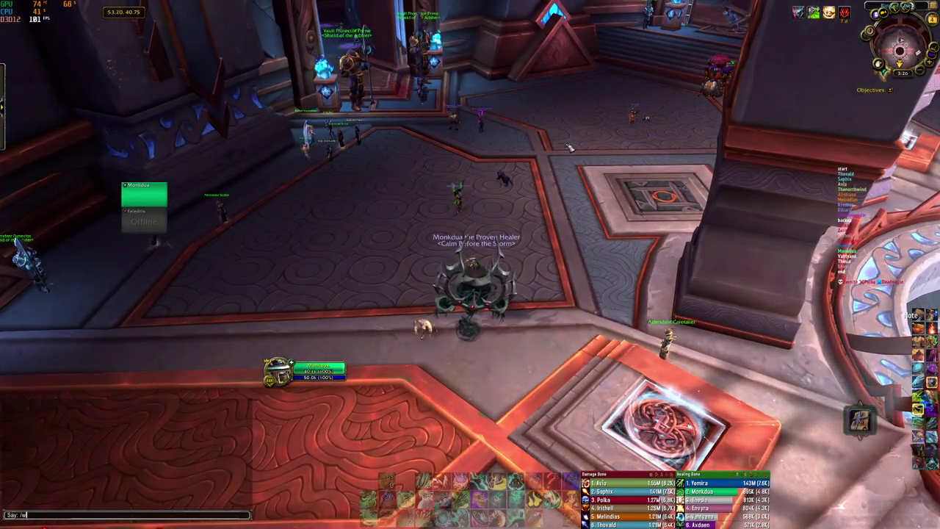
# Bring up the WeakAuras options with the /wa chat command, reposition the window and close it.
pyautogui.write('a')
pyautogui.press('Return')
pyautogui.moveTo(746, 56); pyautogui.dragTo(652, 95)
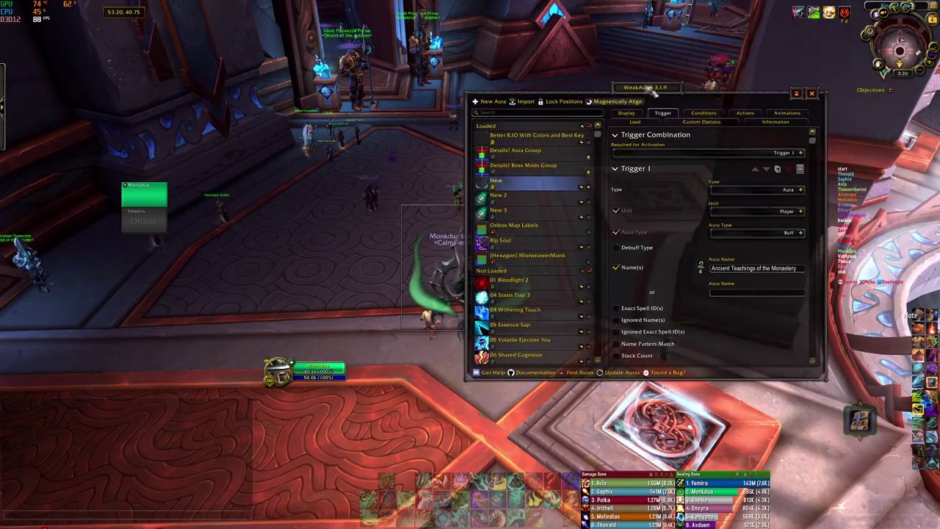
pyautogui.click(811, 94)
pyautogui.press('w')
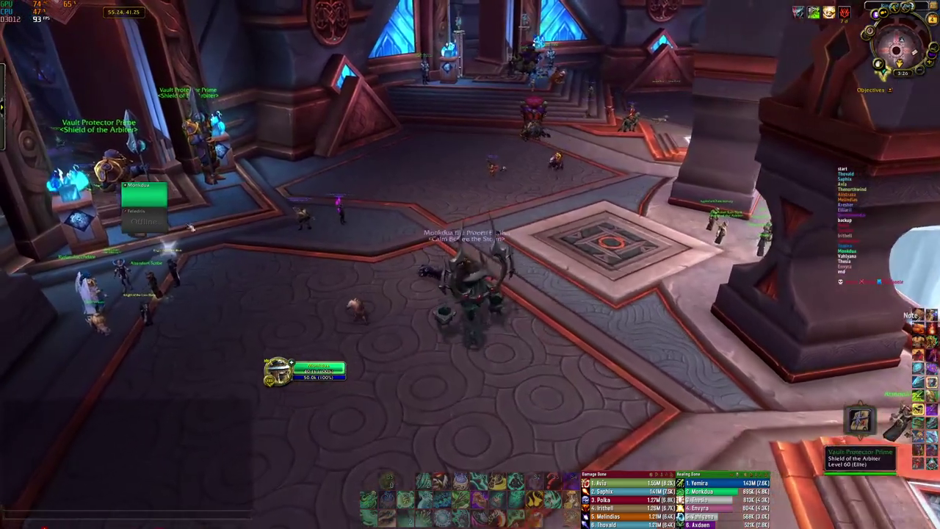
# Open the Raid Profiles page of the game's interface options.
pyautogui.press('Escape')
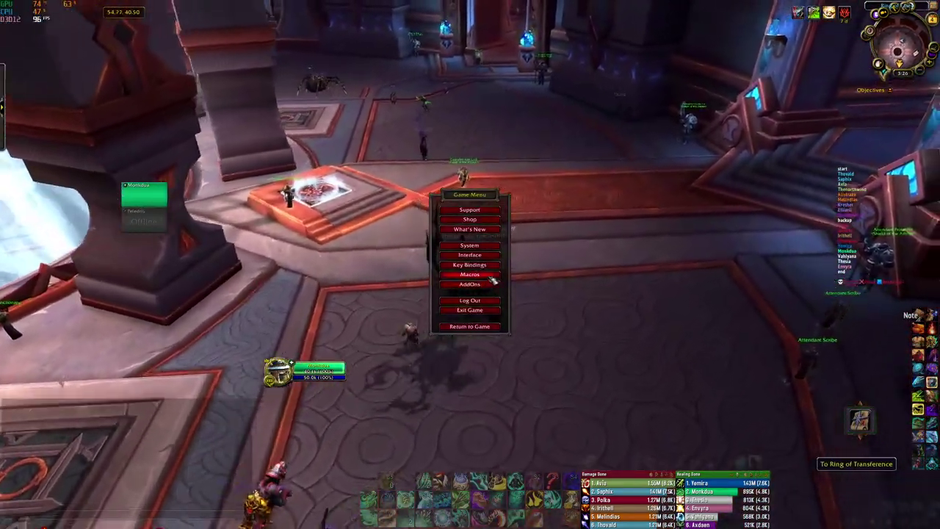
pyautogui.press('w')
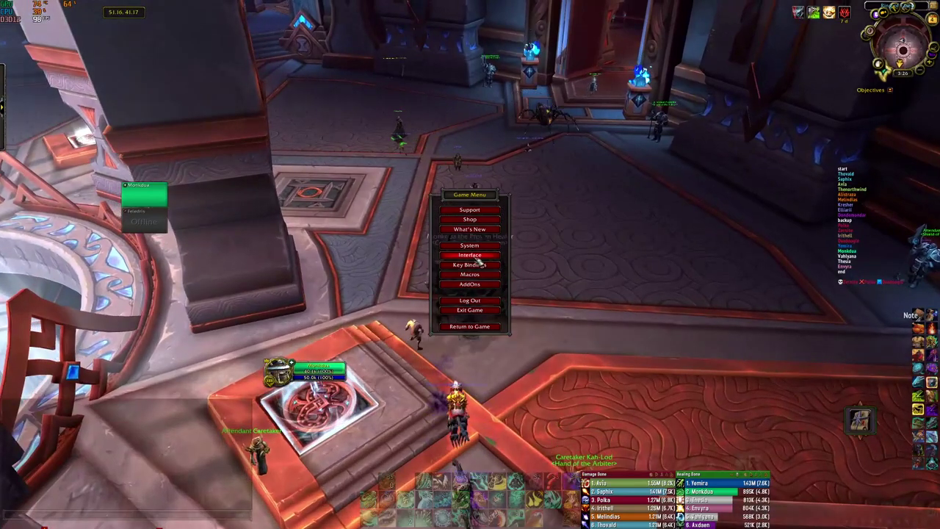
pyautogui.click(478, 256)
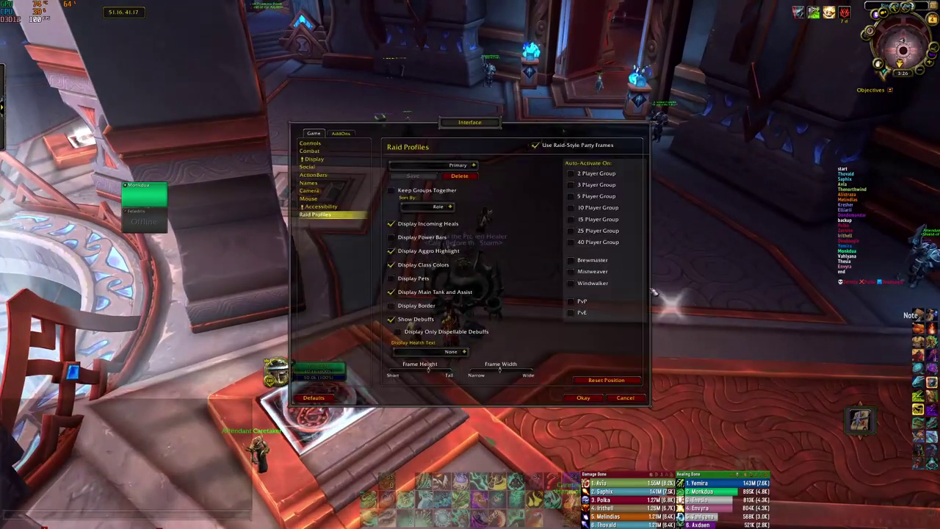
pyautogui.click(474, 165)
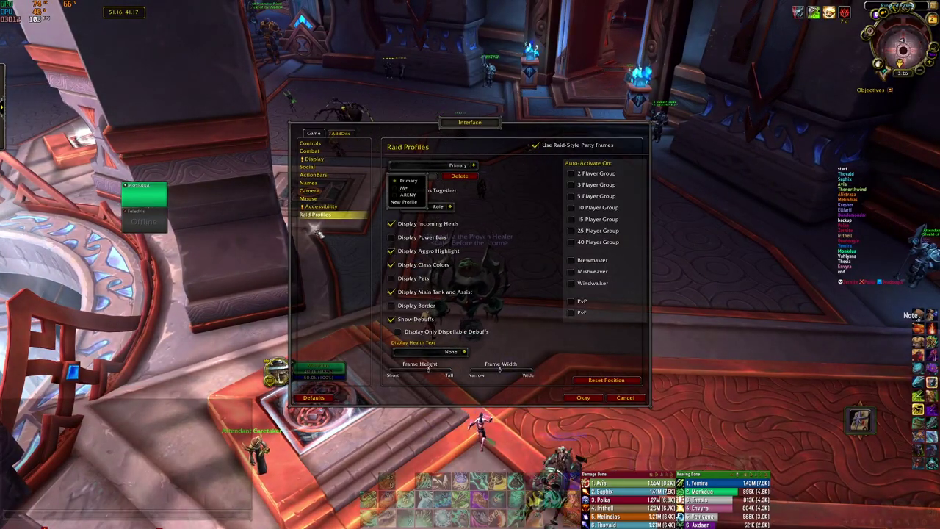
pyautogui.click(403, 202)
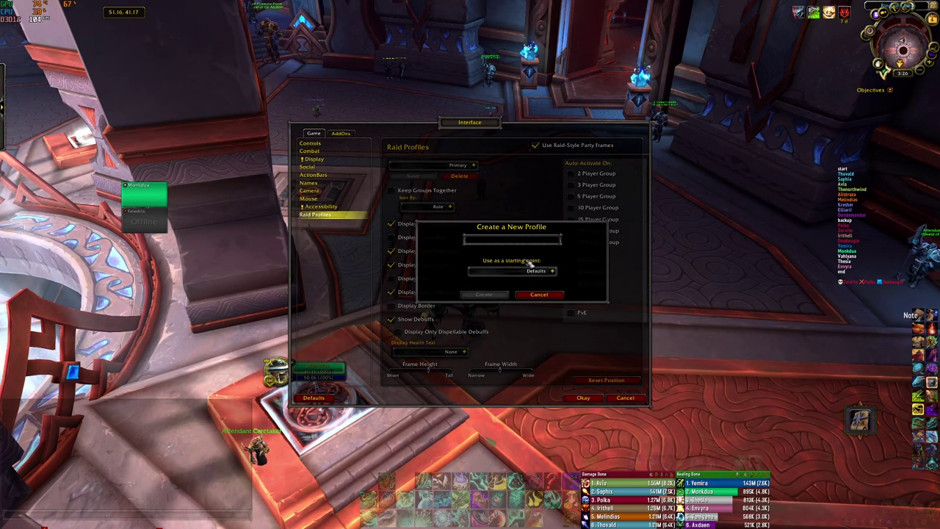
pyautogui.click(539, 295)
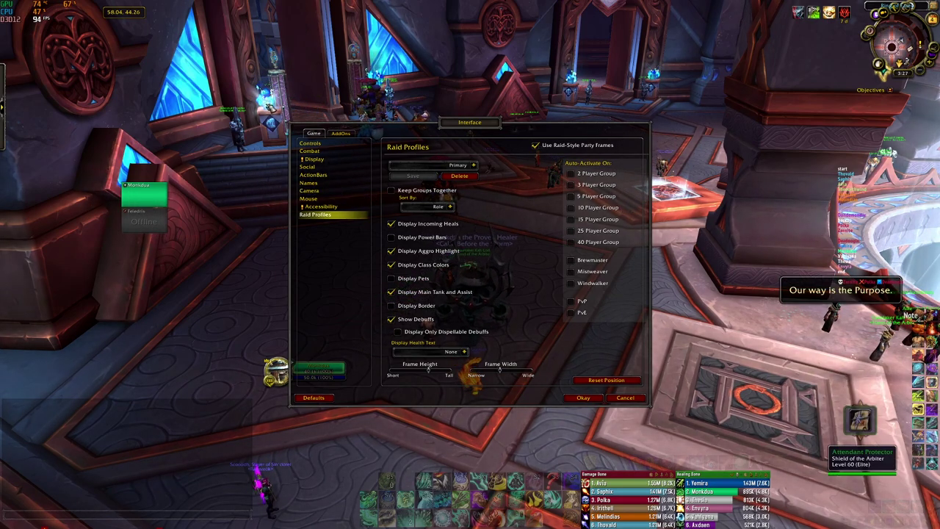
pyautogui.press('w')
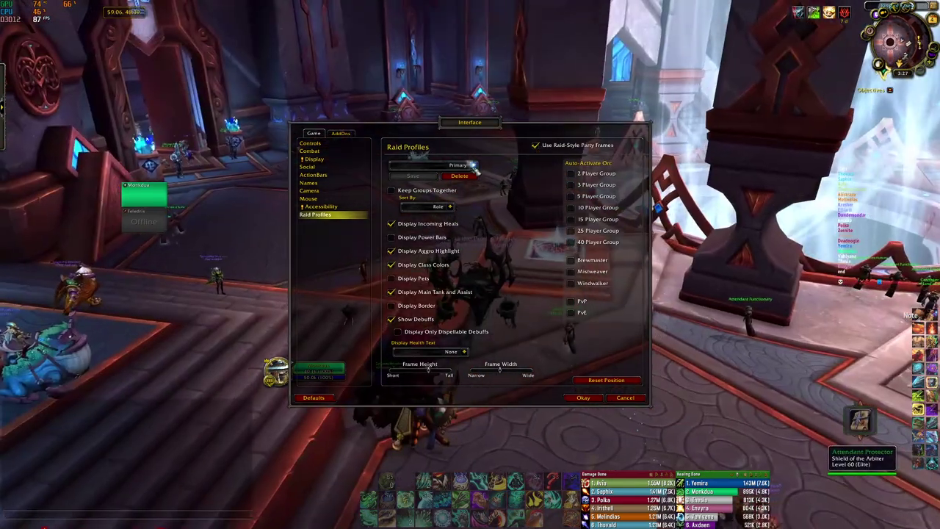
# Switch the active raid profile to M+.
pyautogui.click(474, 165)
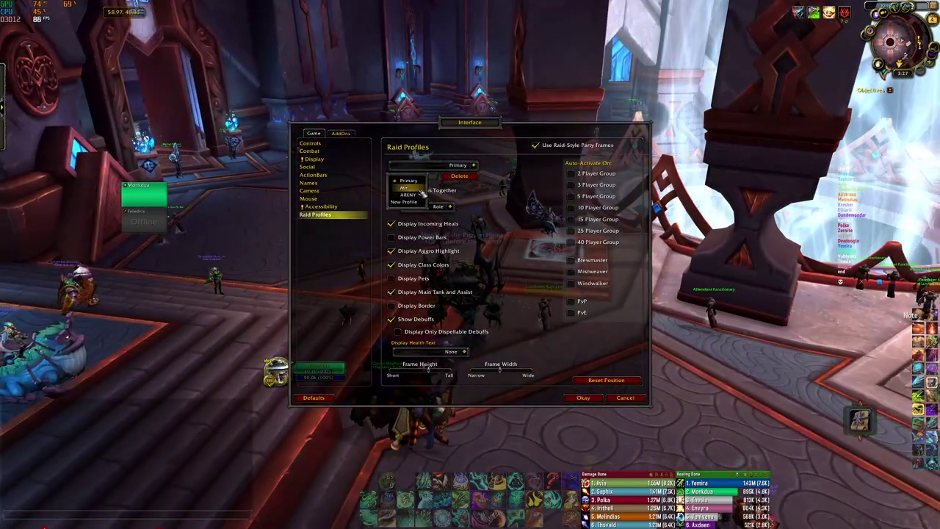
pyautogui.click(414, 189)
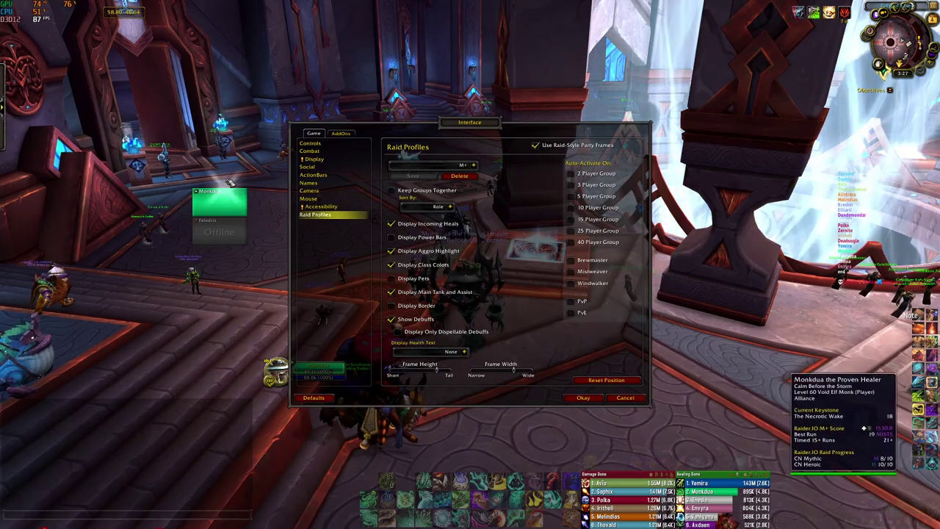
pyautogui.press('w')
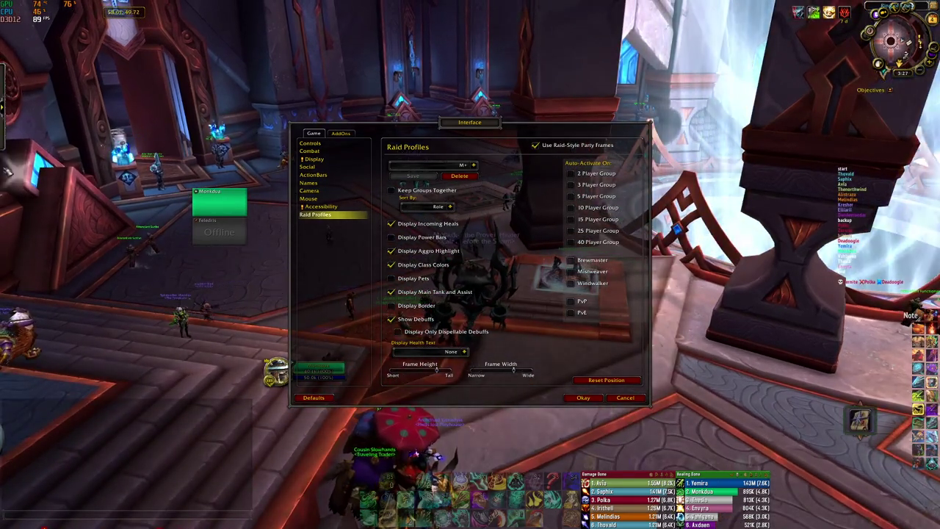
# Expand the raid members manager and lock the raid frames in place.
pyautogui.click(3, 108)
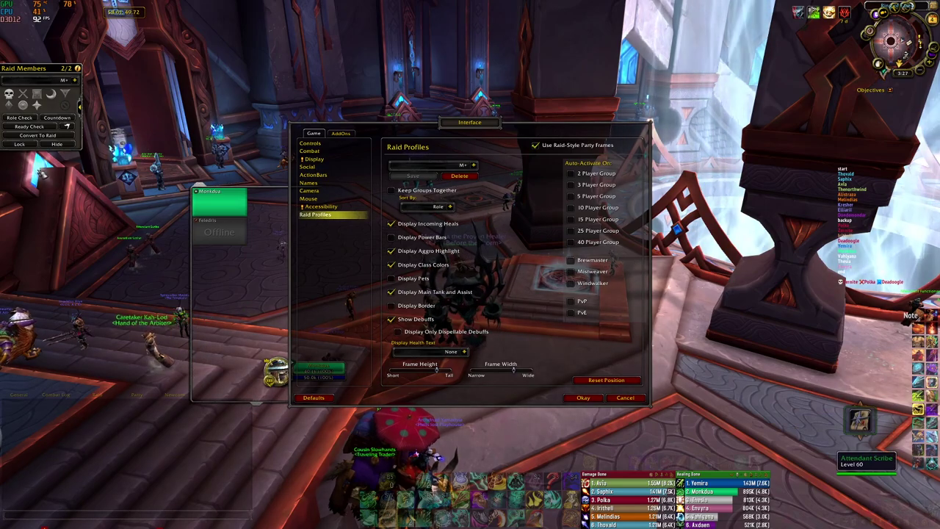
pyautogui.click(20, 144)
pyautogui.press('w')
# Switch the active raid profile to ARENY and return to the Primary profile.
pyautogui.click(474, 165)
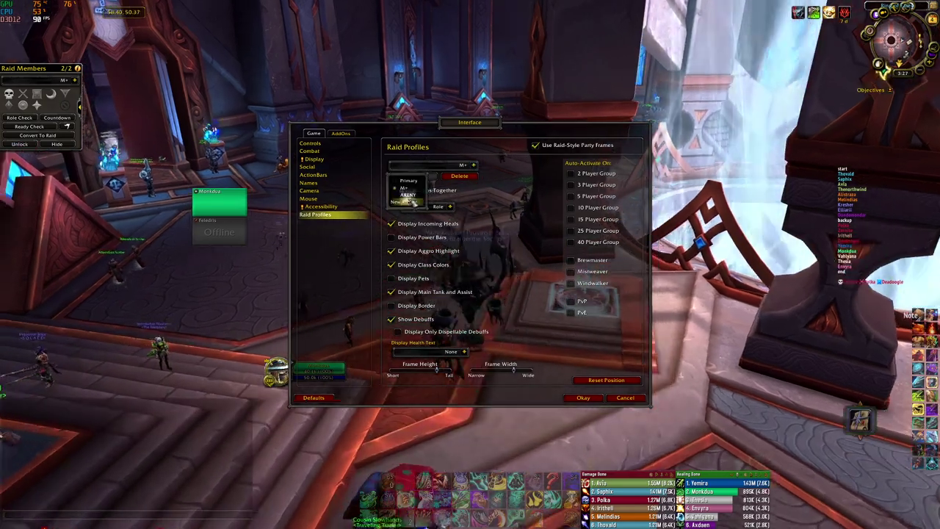
pyautogui.click(409, 196)
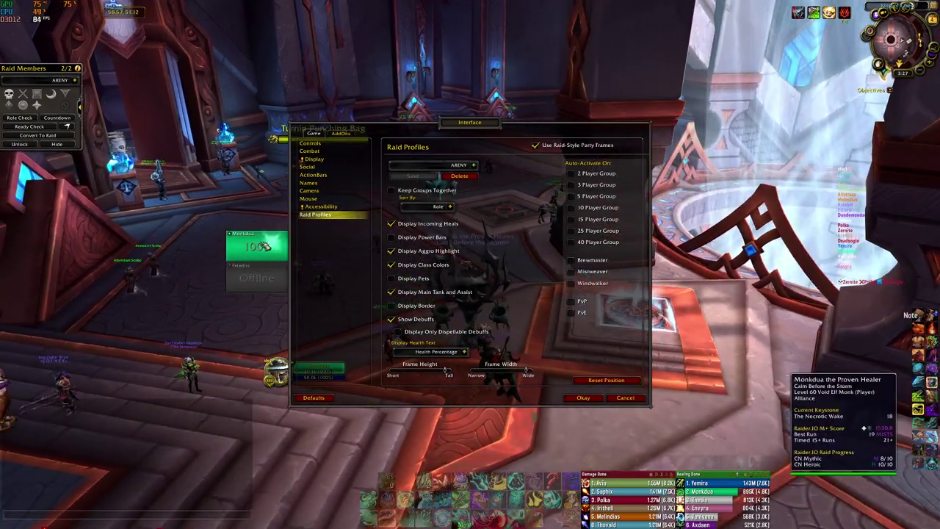
pyautogui.moveTo(257, 312); pyautogui.dragTo(345, 312)
pyautogui.press('w')
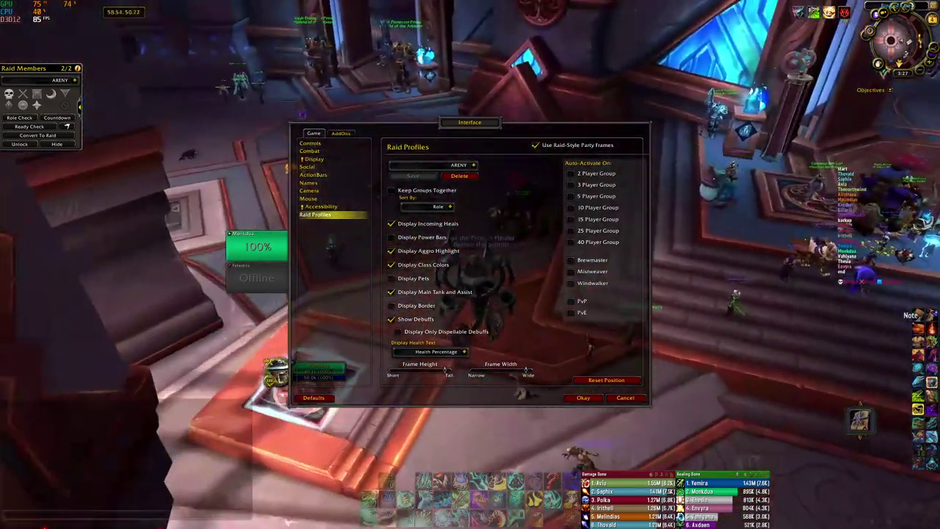
pyautogui.press('w')
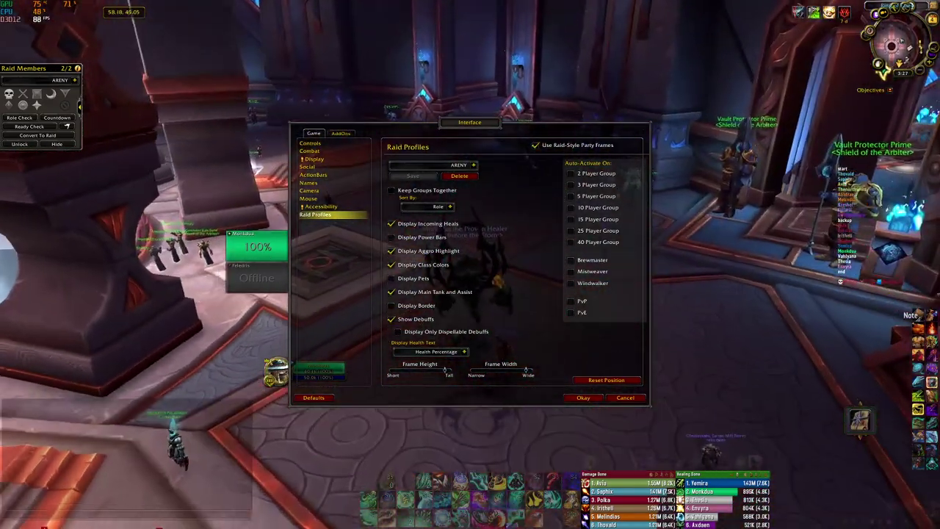
pyautogui.press('w')
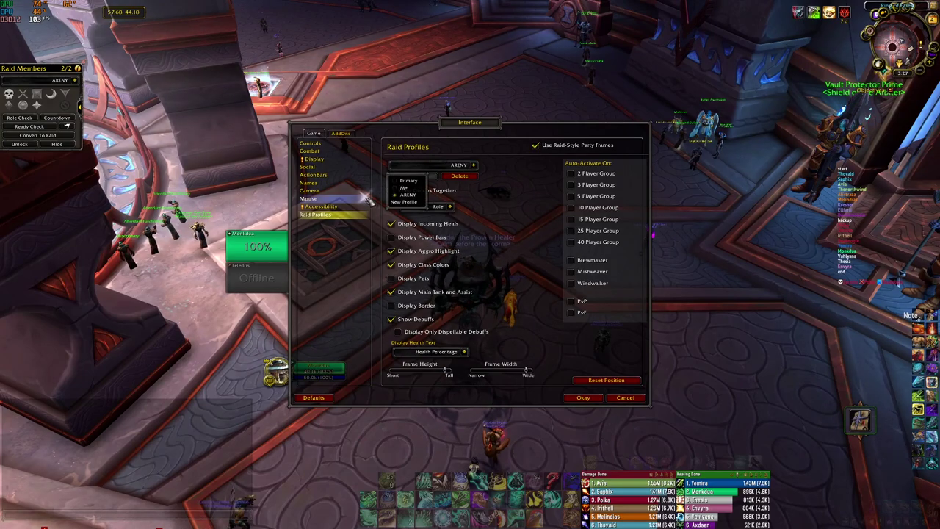
pyautogui.click(408, 180)
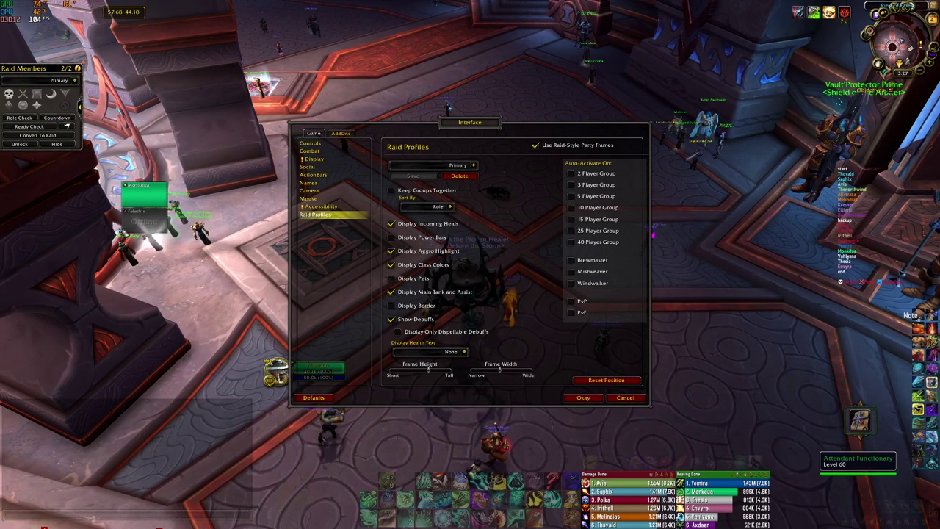
# Create a new raid profile named 1 using Defaults as the starting point, and collapse the raid members manager.
pyautogui.click(473, 165)
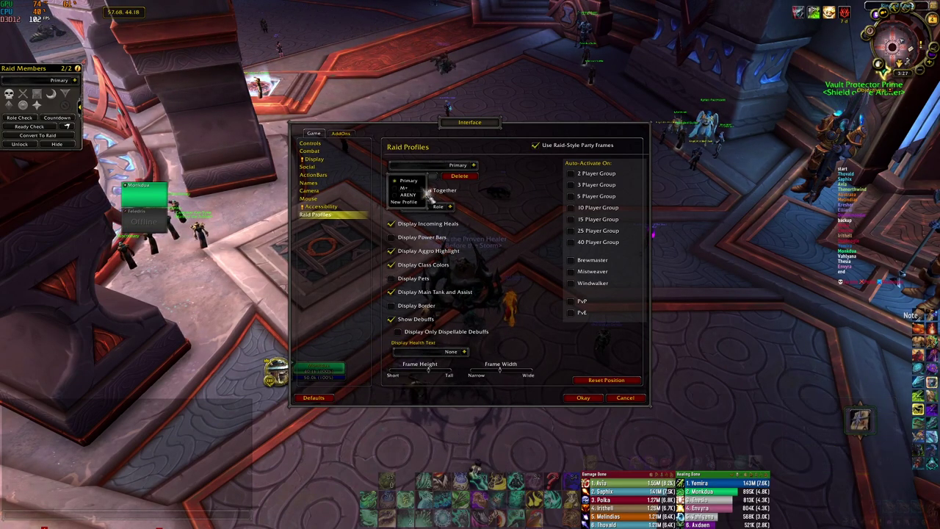
pyautogui.click(421, 203)
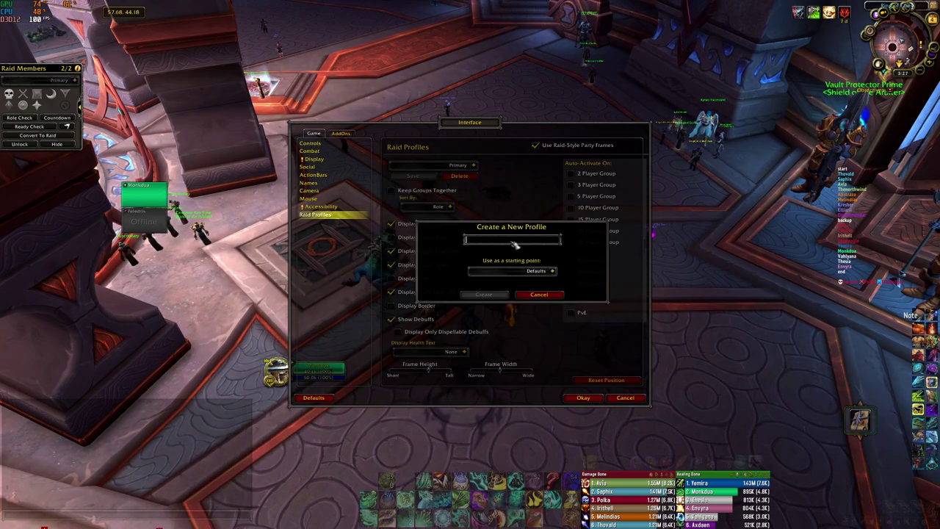
pyautogui.write('1')
pyautogui.click(499, 294)
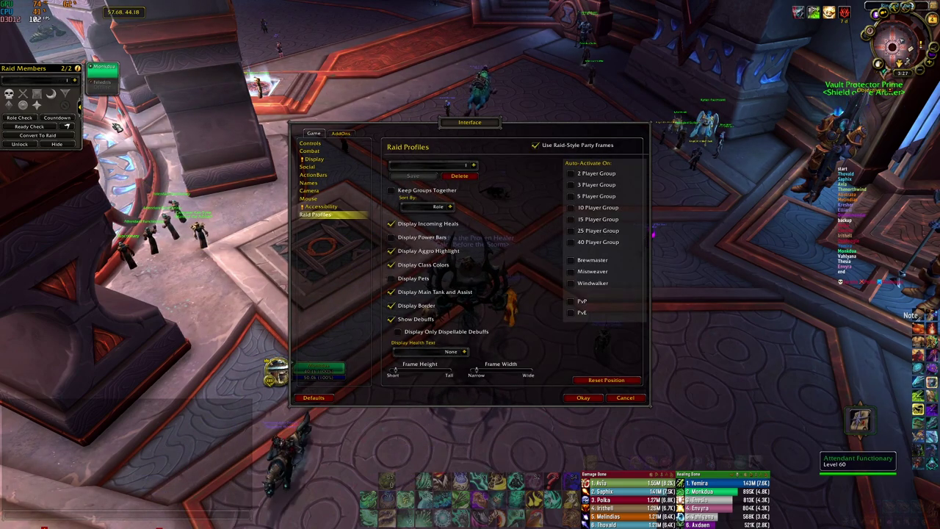
pyautogui.click(81, 108)
# Turn off Display Class Colors for the new raid profile.
pyautogui.press('w')
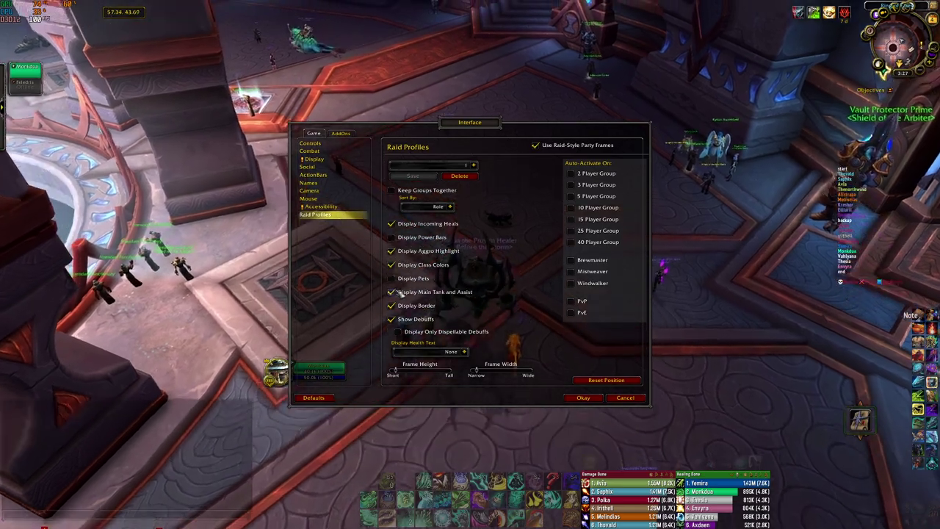
pyautogui.click(392, 265)
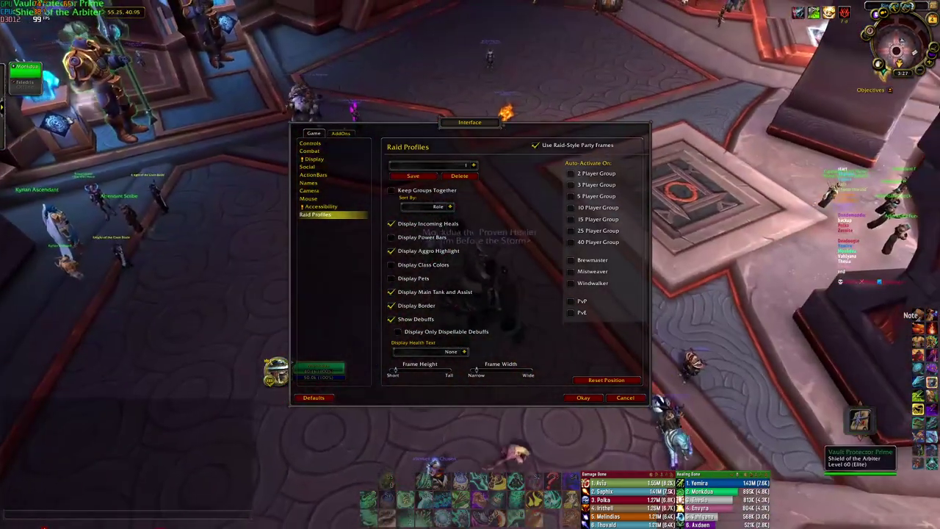
pyautogui.scroll(-2, 34, 56)
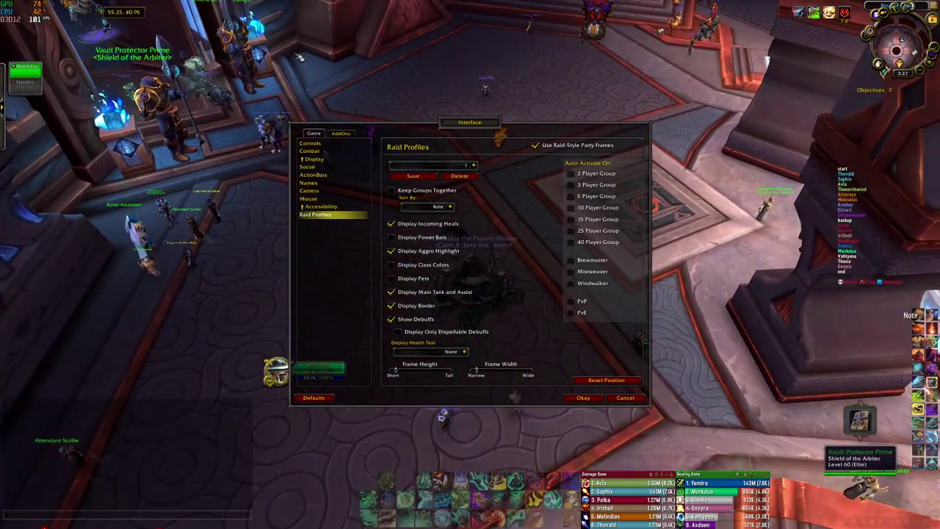
pyautogui.press('w')
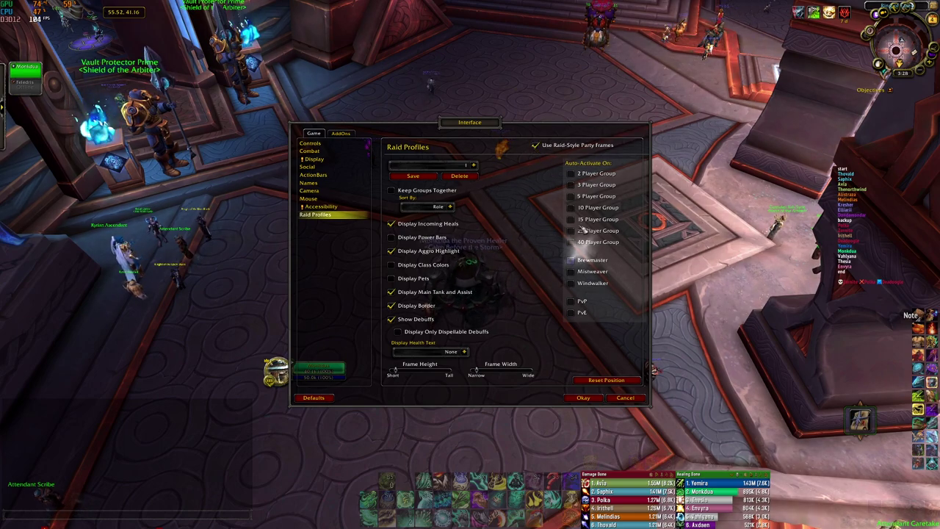
pyautogui.press('w')
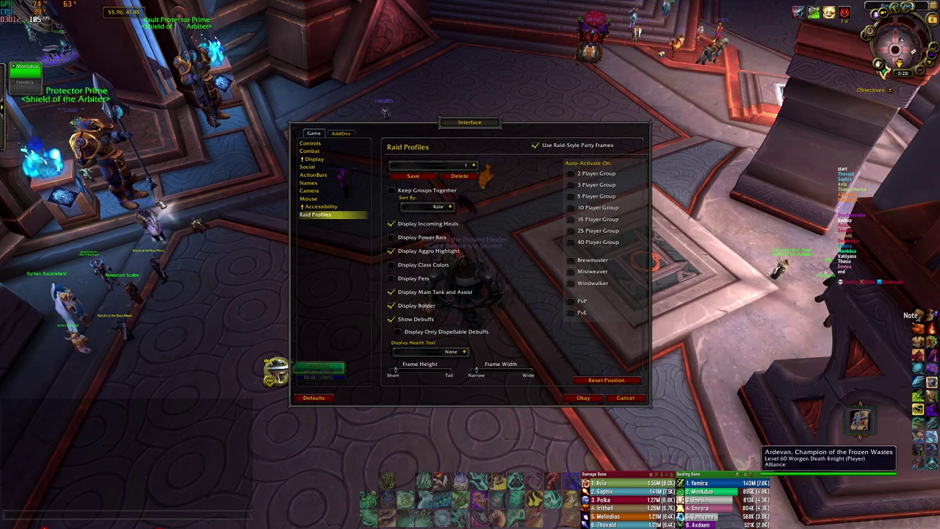
pyautogui.press('d')
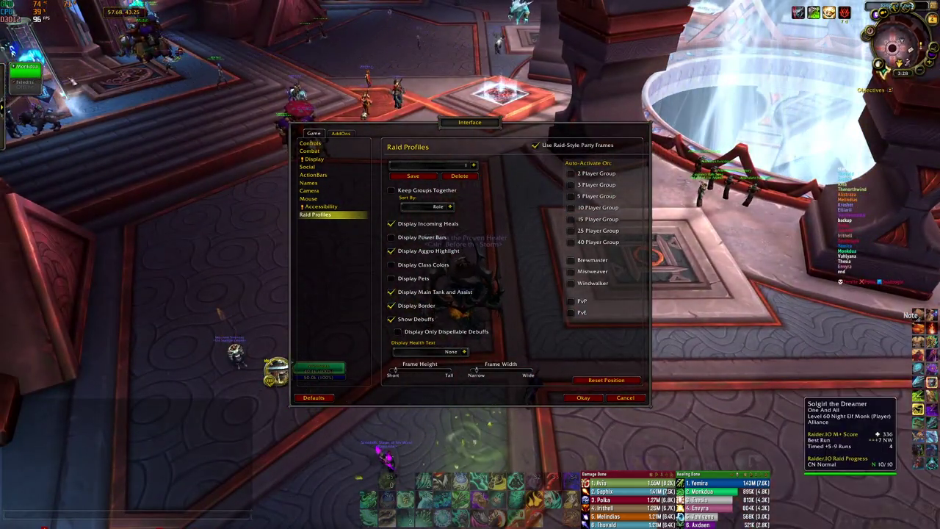
pyautogui.press('w')
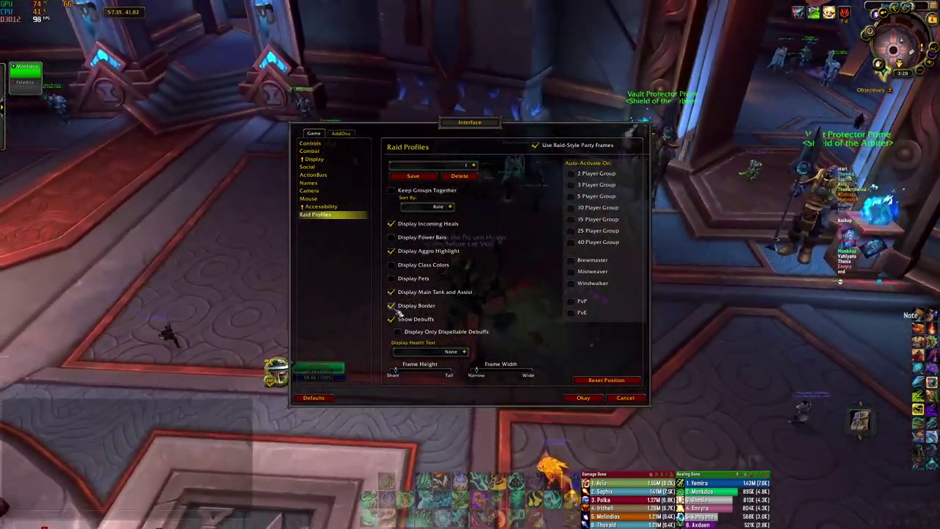
# Turn off Display Border for the new raid profile.
pyautogui.click(394, 307)
pyautogui.press('w')
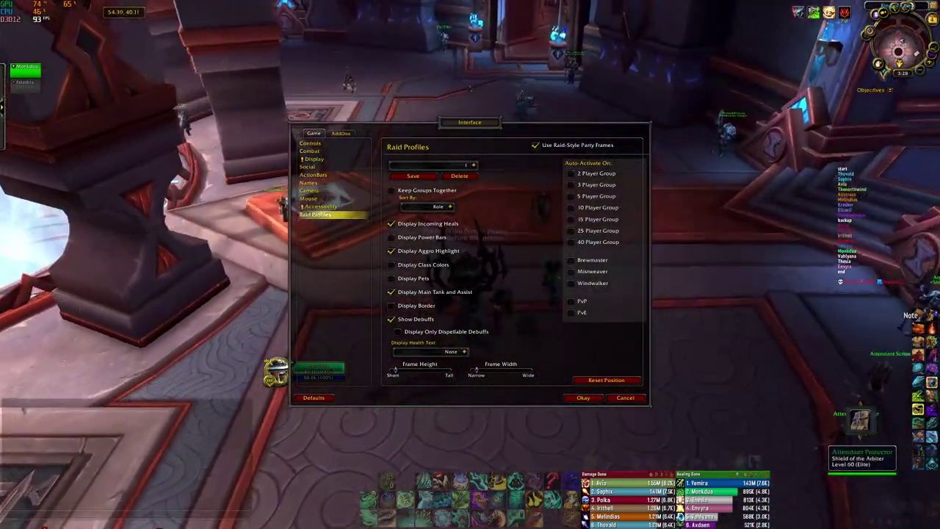
pyautogui.press('w')
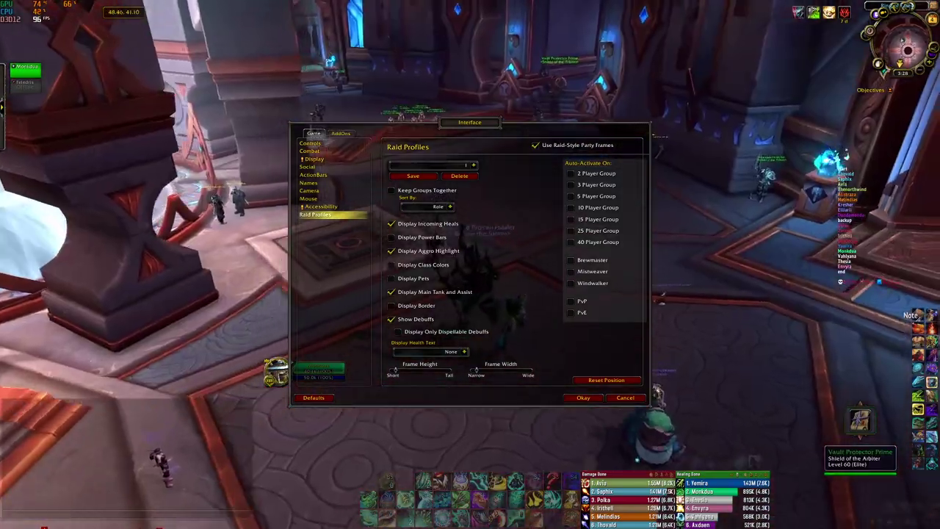
# Increase both the Frame Height and Frame Width of the new raid profile to roughly two thirds of their ranges.
pyautogui.press('w')
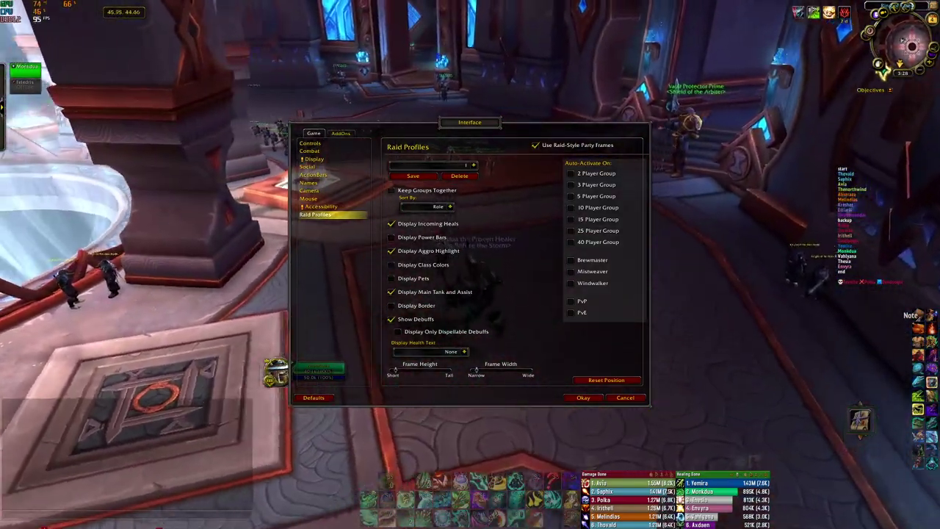
pyautogui.press('w')
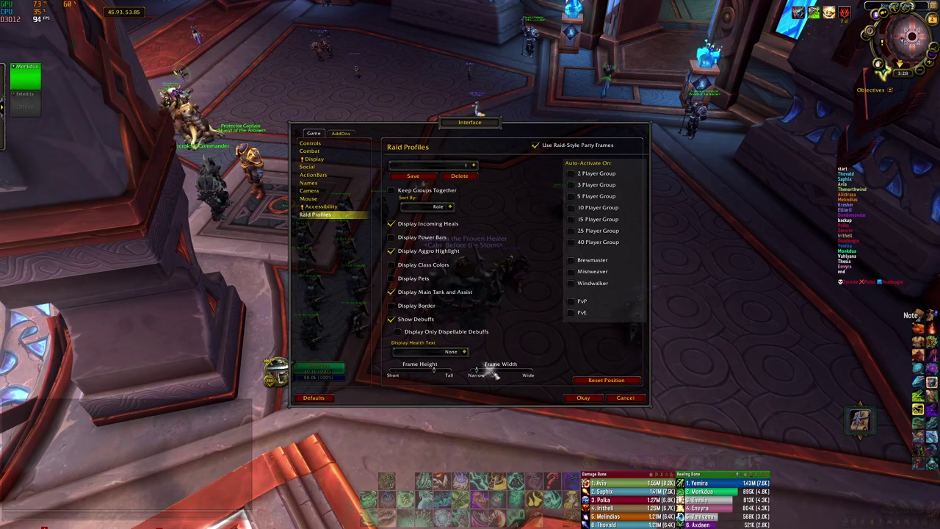
pyautogui.moveTo(496, 373); pyautogui.dragTo(510, 372)
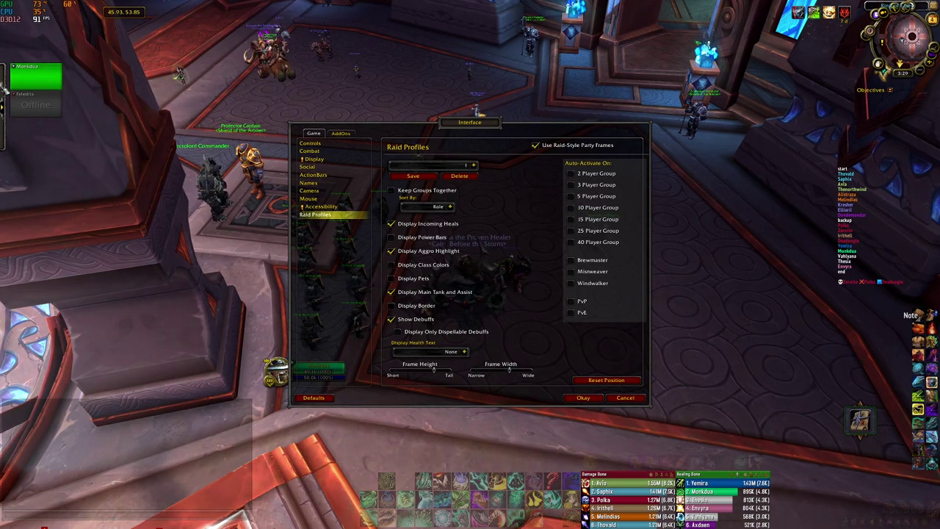
# Expand the raid members manager, unlock the raid frames and move them away from the screen edge to just beside the Interface window.
pyautogui.click(3, 113)
pyautogui.click(20, 144)
pyautogui.moveTo(121, 62); pyautogui.dragTo(213, 175)
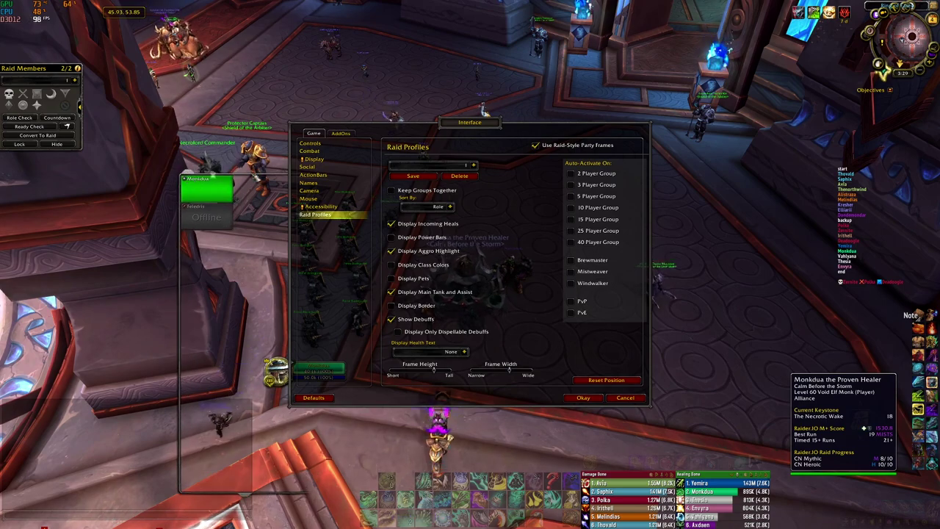
# Turn on Display Class Colors for the new raid profile.
pyautogui.click(391, 265)
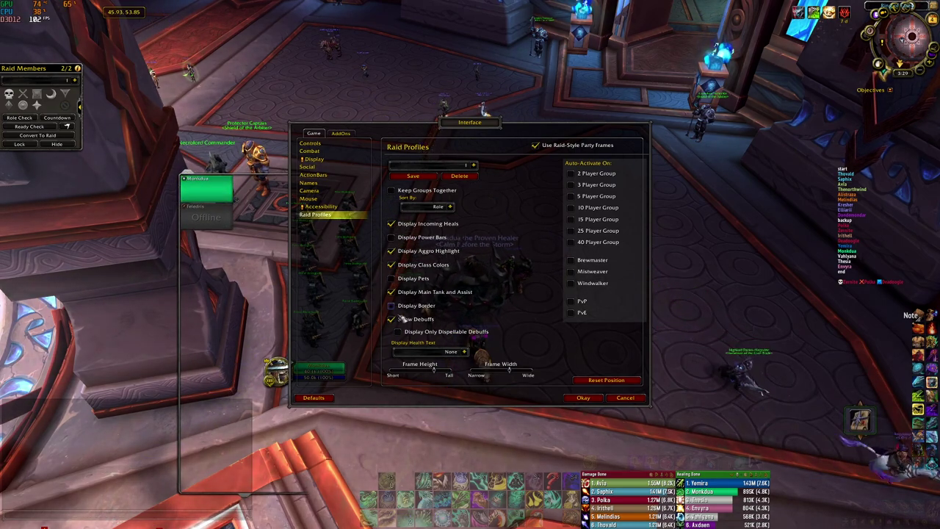
pyautogui.click(391, 279)
# Try Display Incoming Heals off and Display Power Bars on, restore both options, and look at the Sort By choices.
pyautogui.click(392, 223)
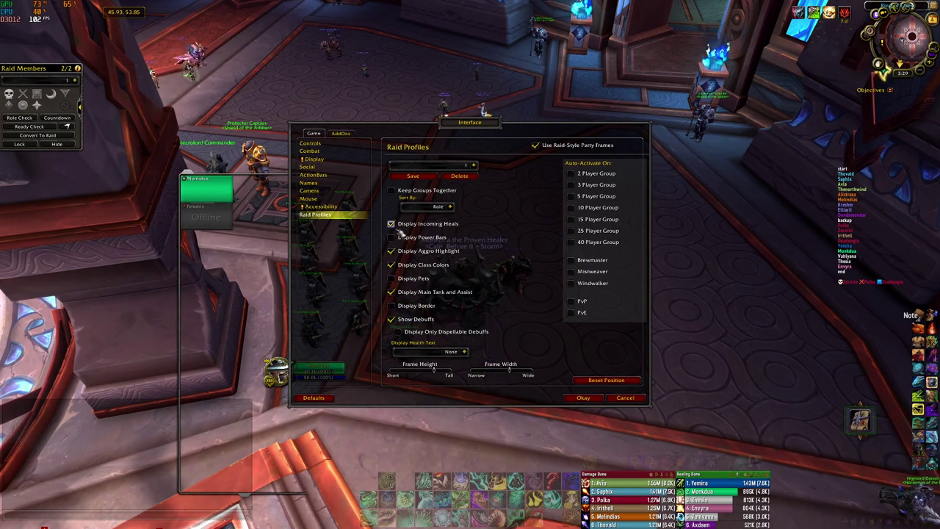
pyautogui.click(391, 237)
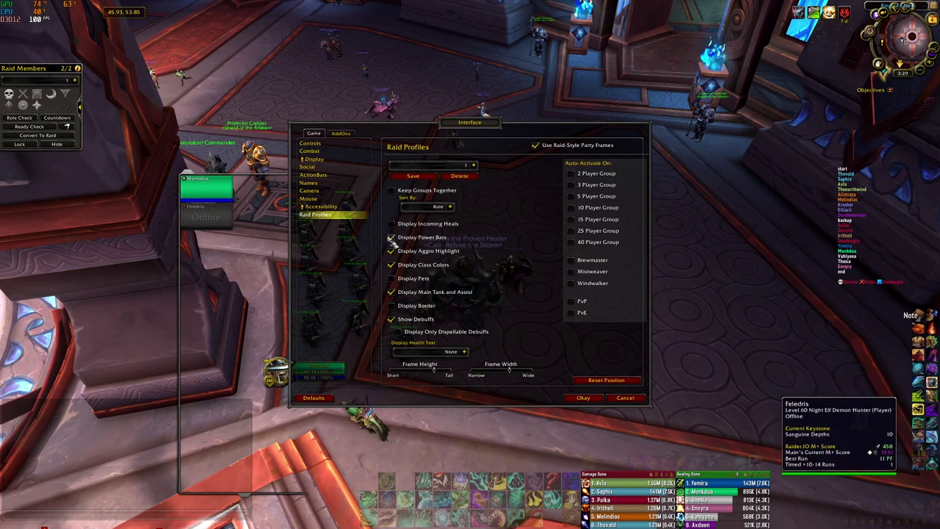
pyautogui.click(391, 237)
pyautogui.click(392, 224)
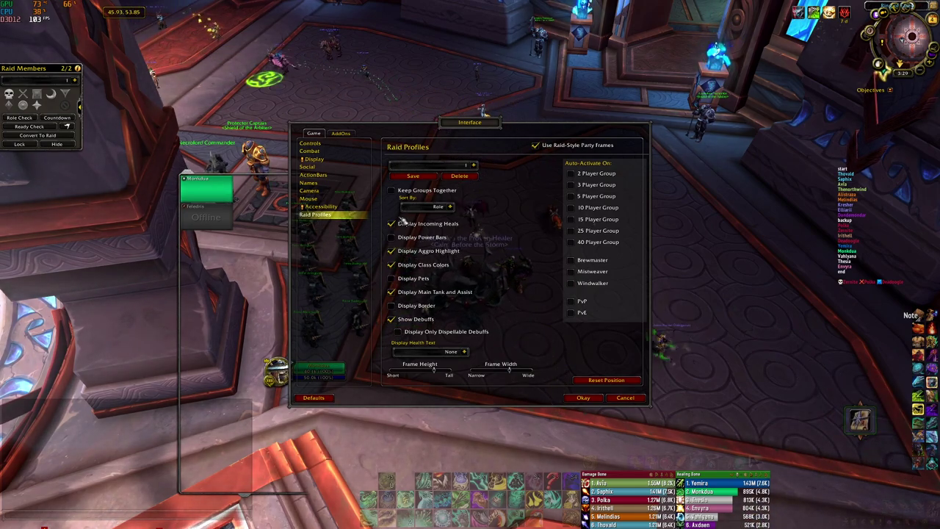
pyautogui.click(450, 207)
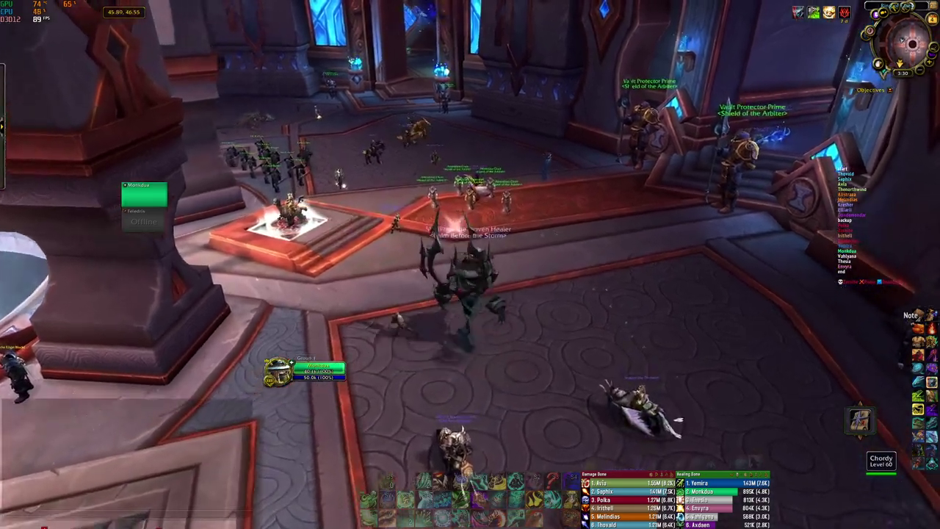
# Look back through the older messages in the chat log.
pyautogui.rightClick(678, 420)
pyautogui.rightClick(331, 345)
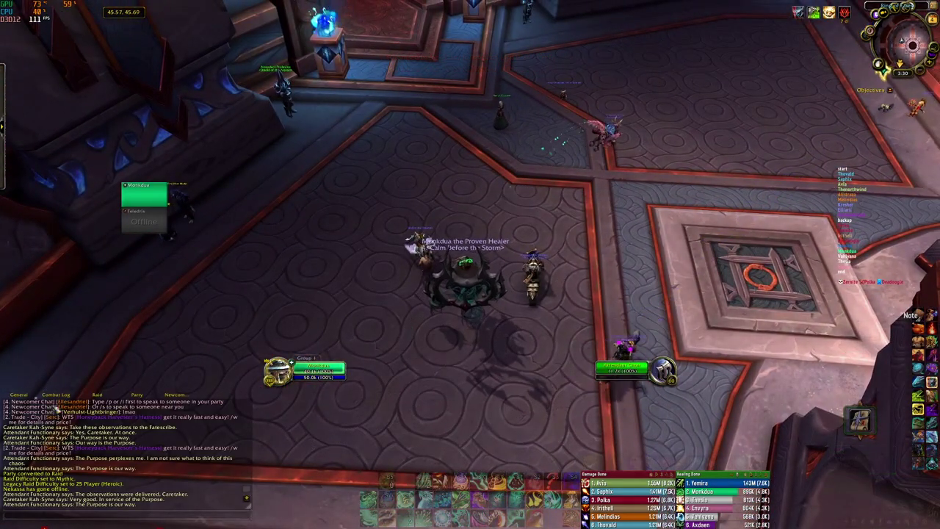
pyautogui.scroll(10, 144, 431)
pyautogui.press('w')
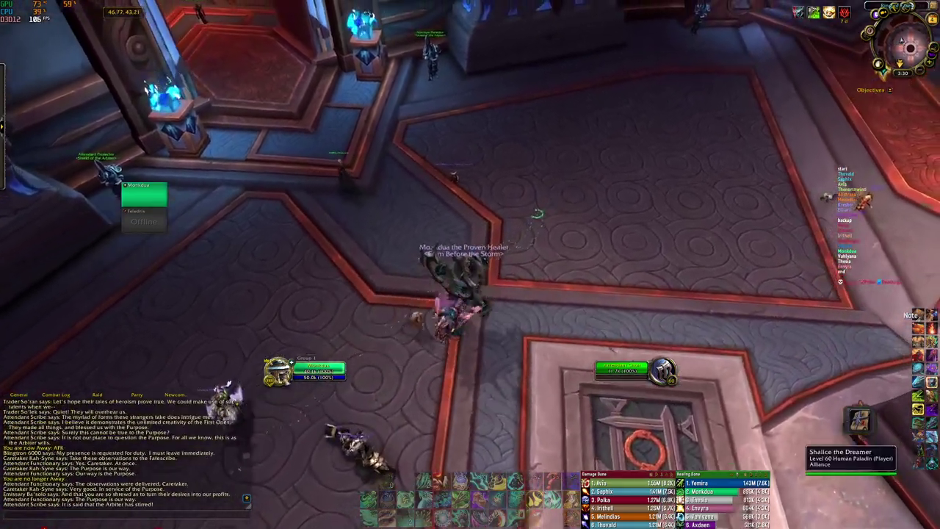
pyautogui.press('w')
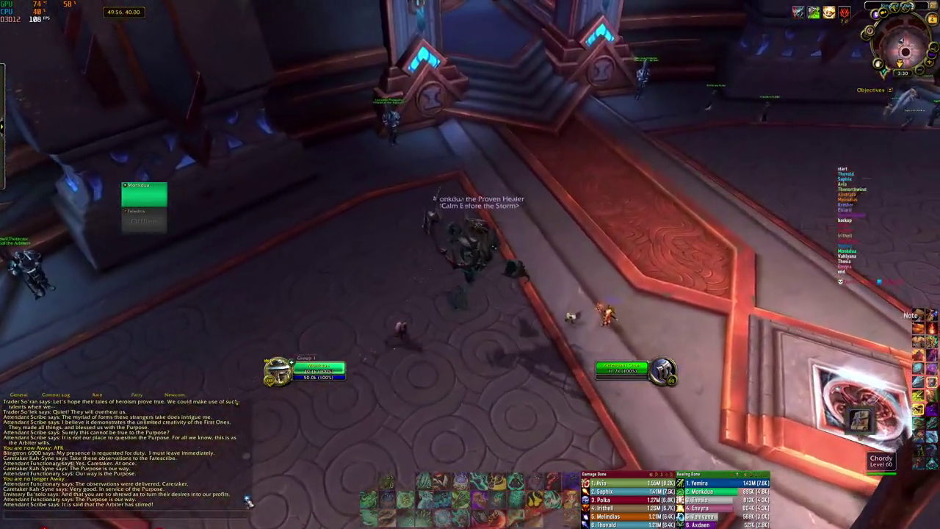
pyautogui.press('d')
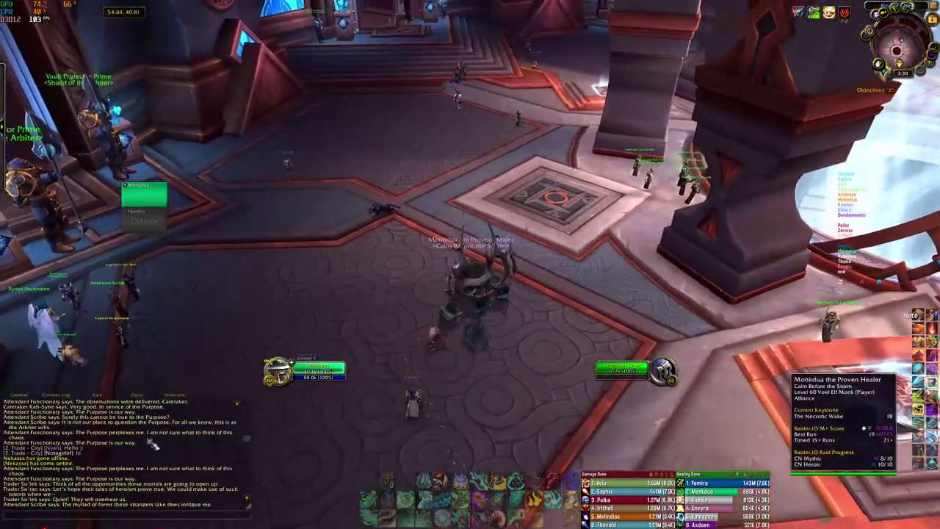
pyautogui.scroll(4, 149, 439)
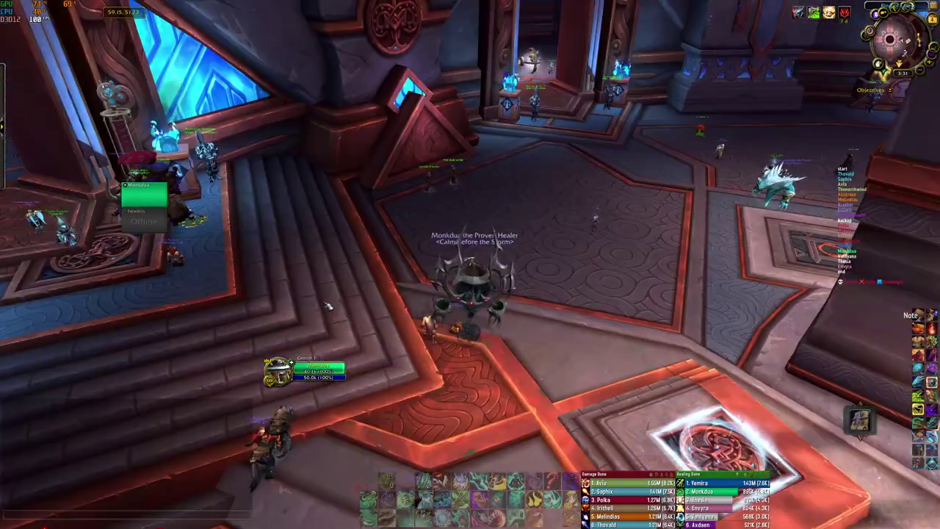
pyautogui.press('Tab')
pyautogui.press('w')
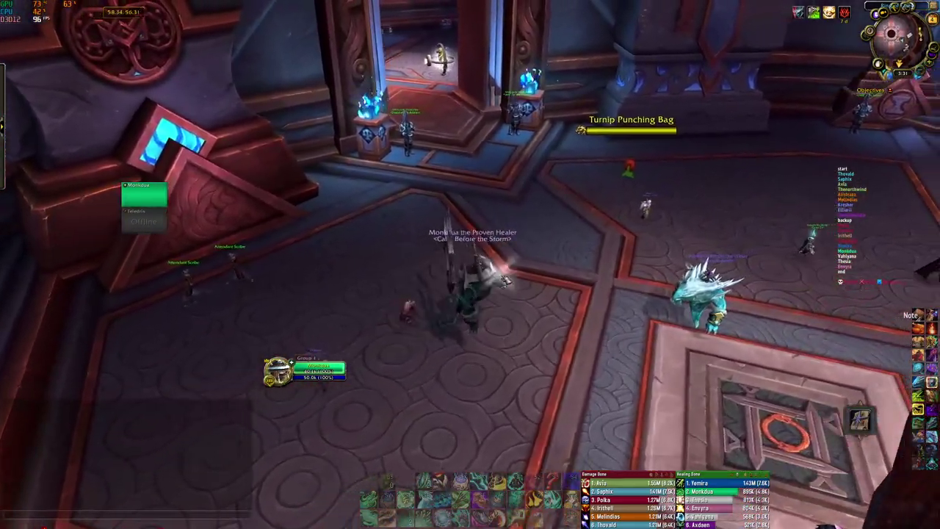
pyautogui.moveTo(497, 269); pyautogui.dragTo(537, 279)
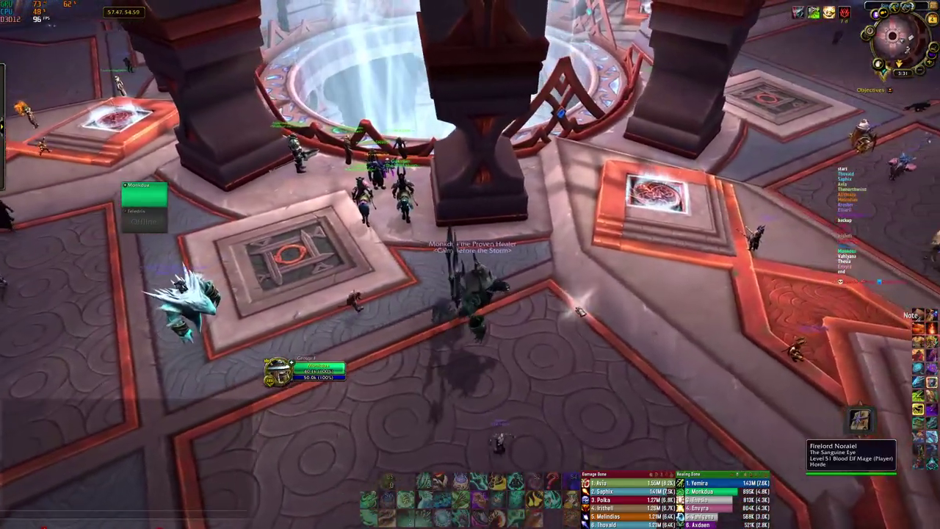
pyautogui.moveTo(580, 312); pyautogui.dragTo(541, 322)
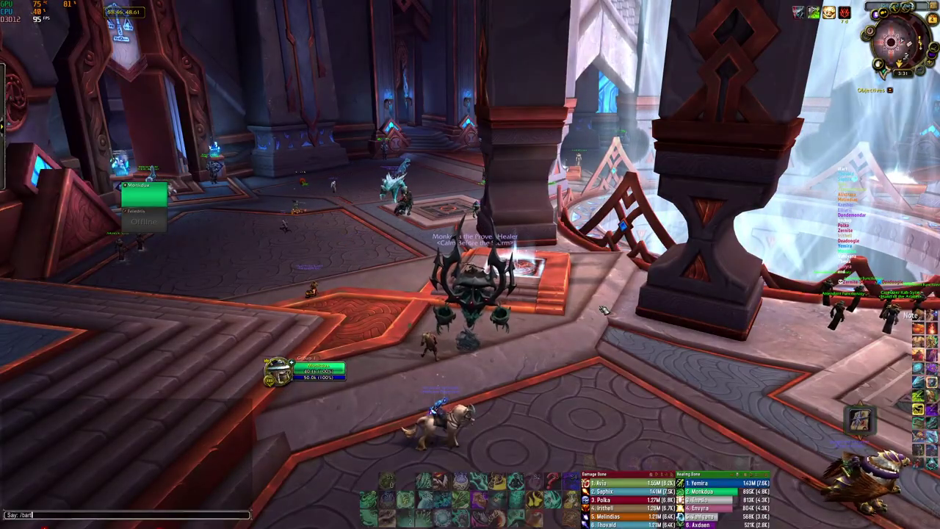
# Open the Bartender4 configuration with the /bartender chat command.
pyautogui.write('ender')
pyautogui.press('Return')
pyautogui.moveTo(405, 153); pyautogui.dragTo(405, 152)
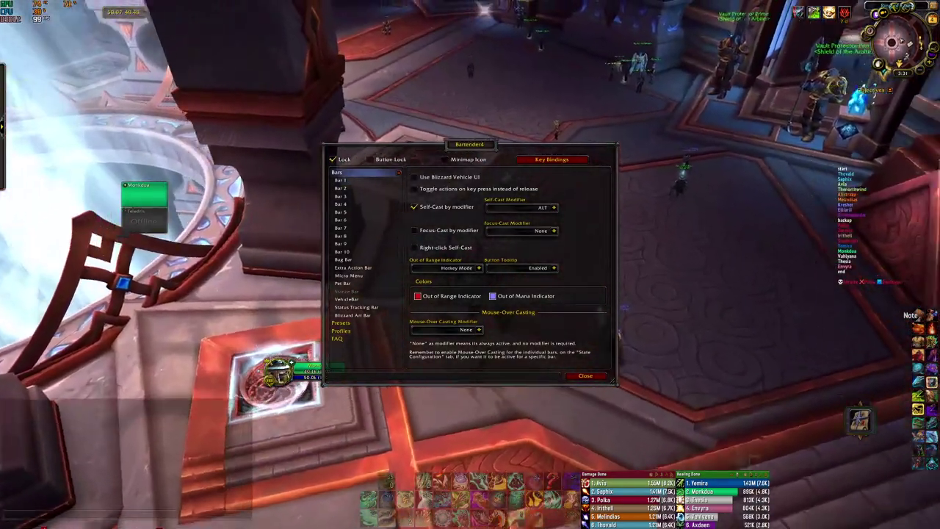
# Look over the configurable bars in Bartender4 and open the Profiles section.
pyautogui.press('w')
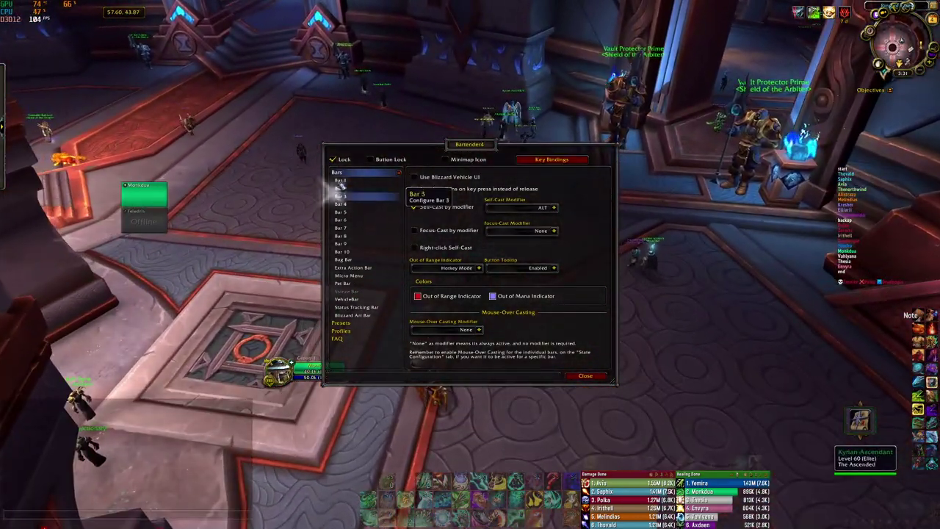
pyautogui.press('w')
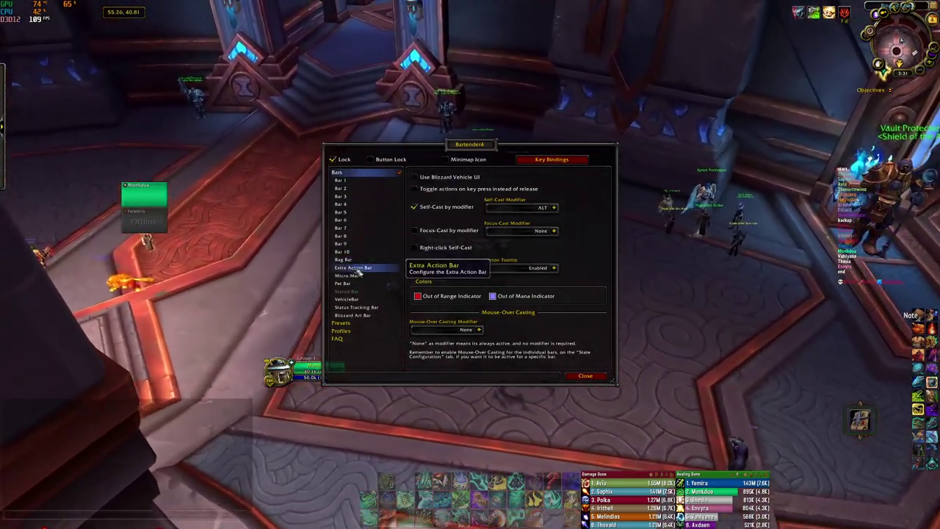
pyautogui.press('a')
pyautogui.press('d')
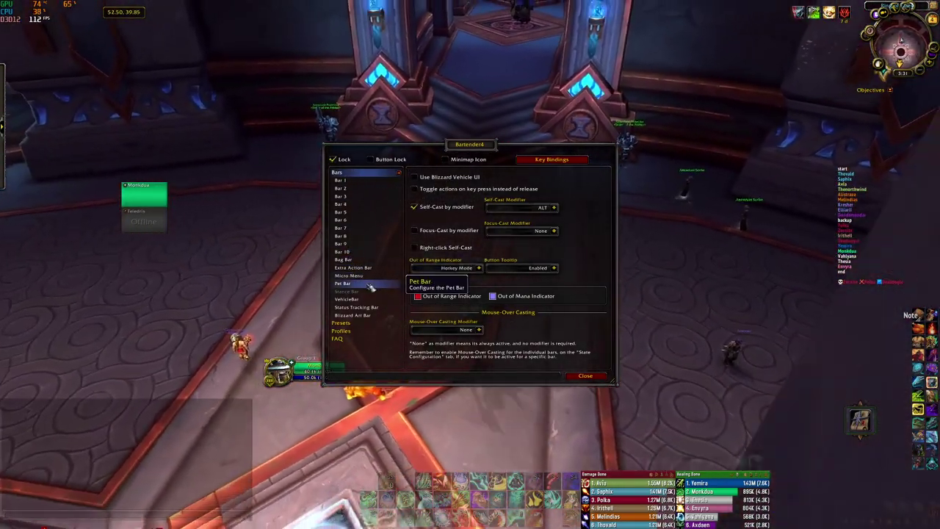
pyautogui.press('w')
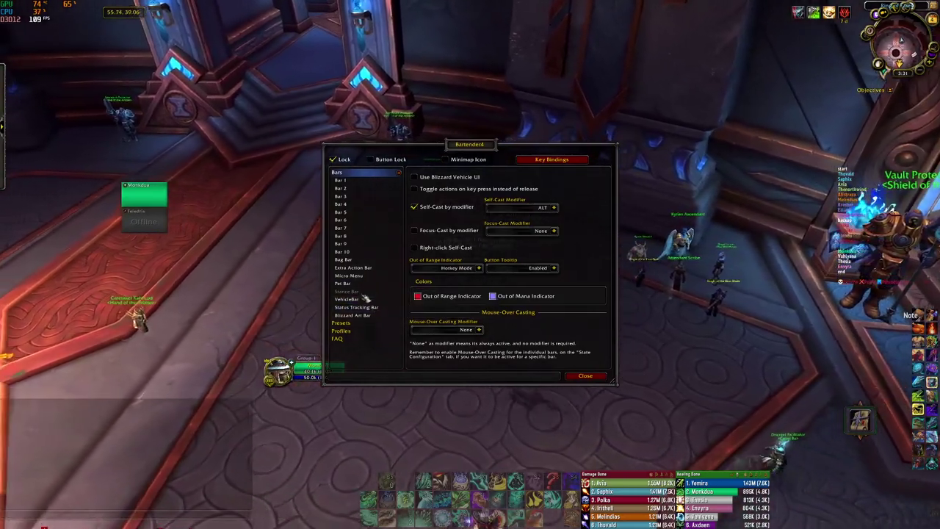
pyautogui.press('w')
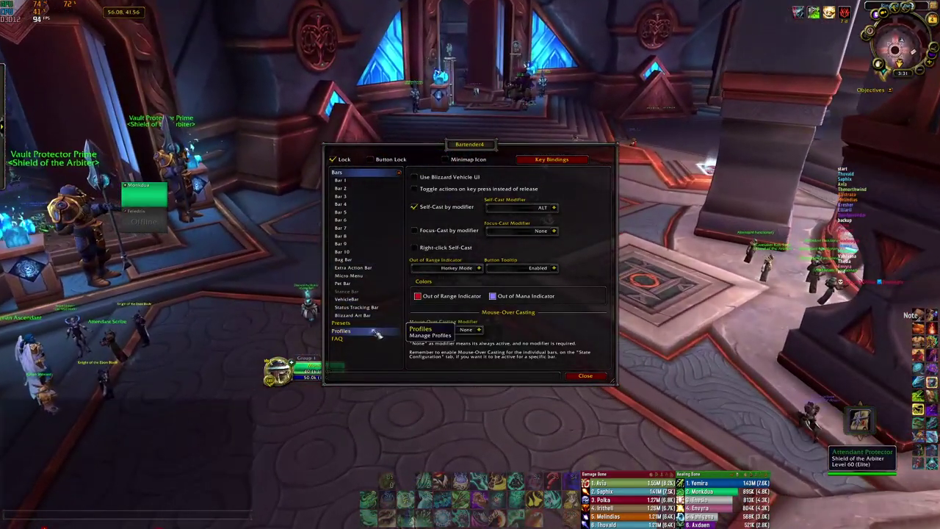
pyautogui.click(373, 333)
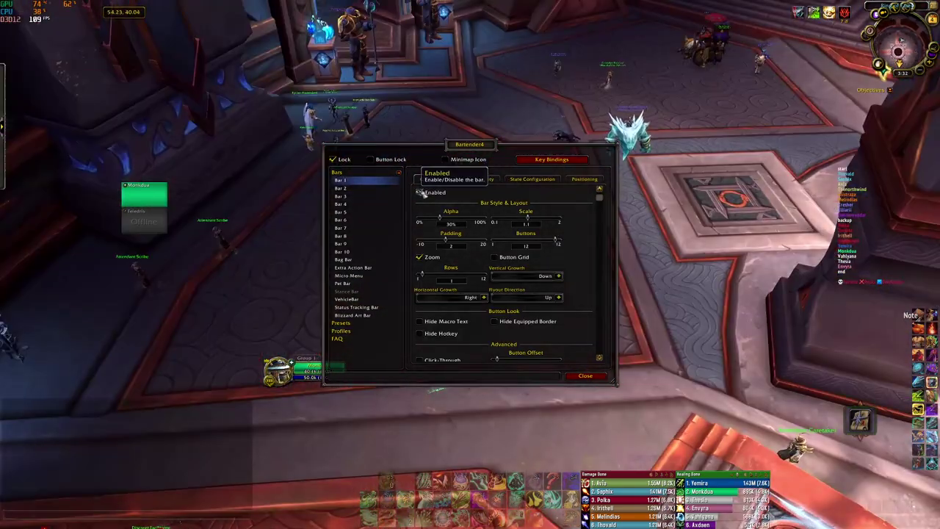
# Disable Bar 1 in its general settings and enable it again.
pyautogui.click(420, 192)
pyautogui.click(420, 193)
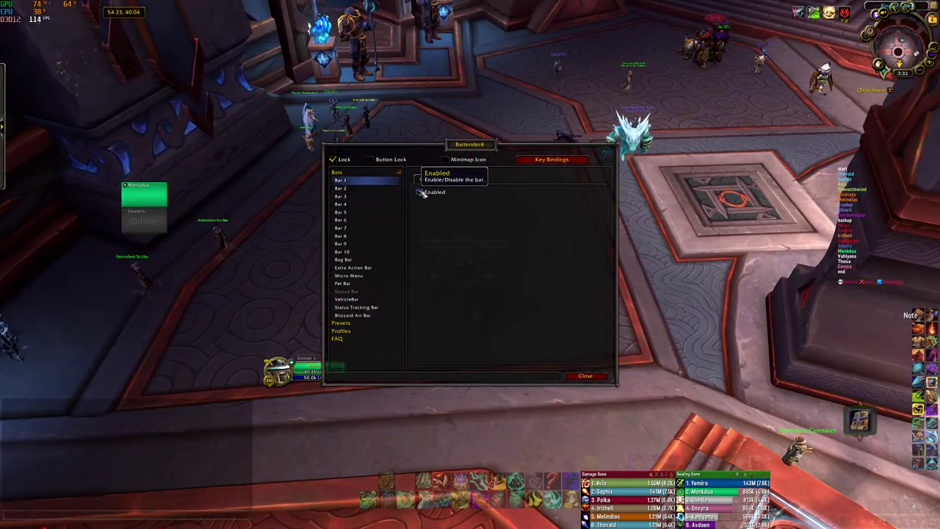
pyautogui.click(421, 192)
pyautogui.click(420, 193)
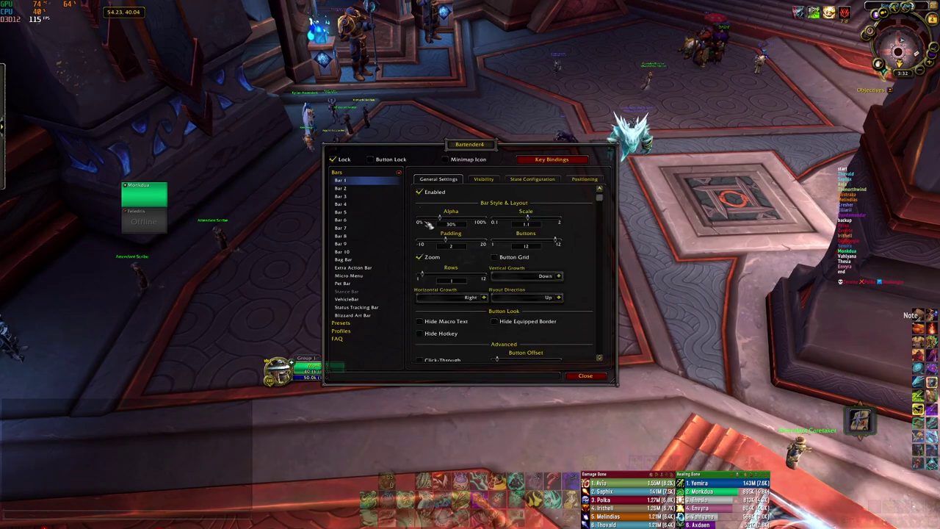
# View the general settings of the Micro Menu bar.
pyautogui.click(351, 275)
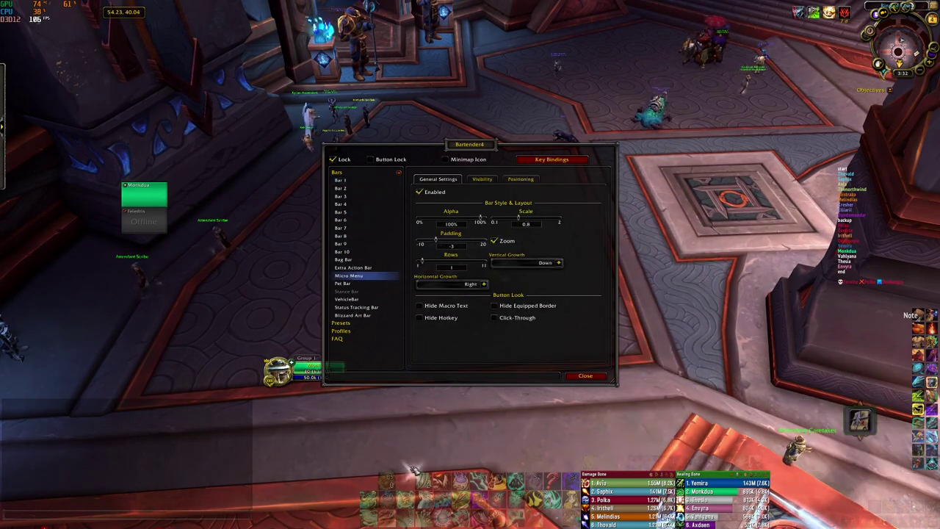
pyautogui.press('w')
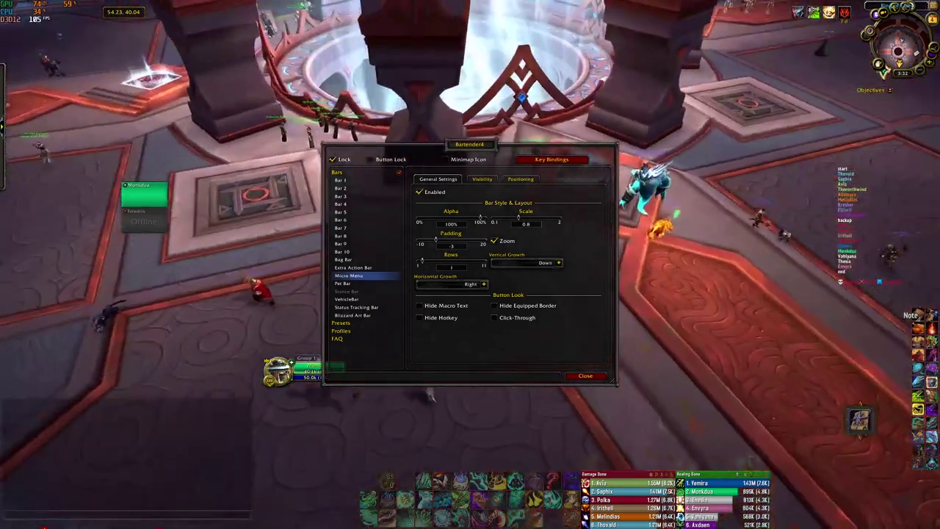
pyautogui.press('w')
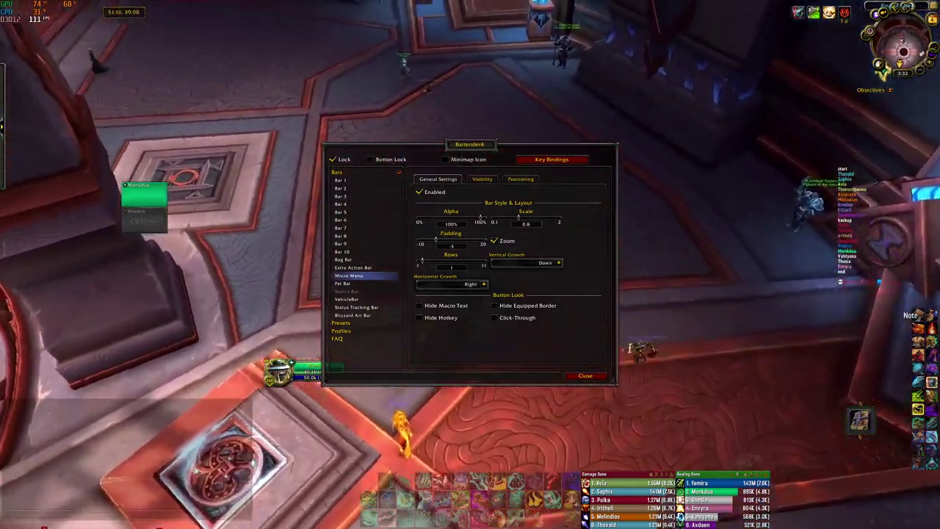
pyautogui.press('w')
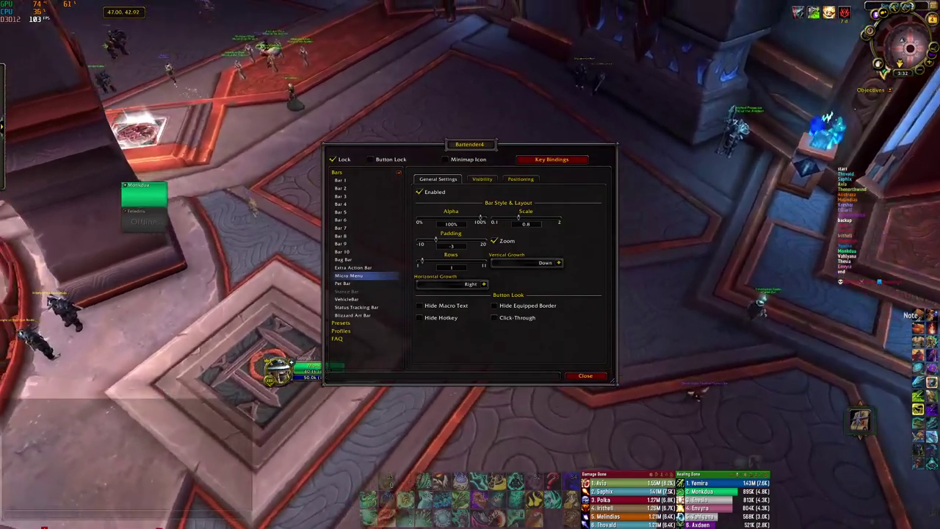
pyautogui.moveTo(587, 470); pyautogui.dragTo(585, 209)
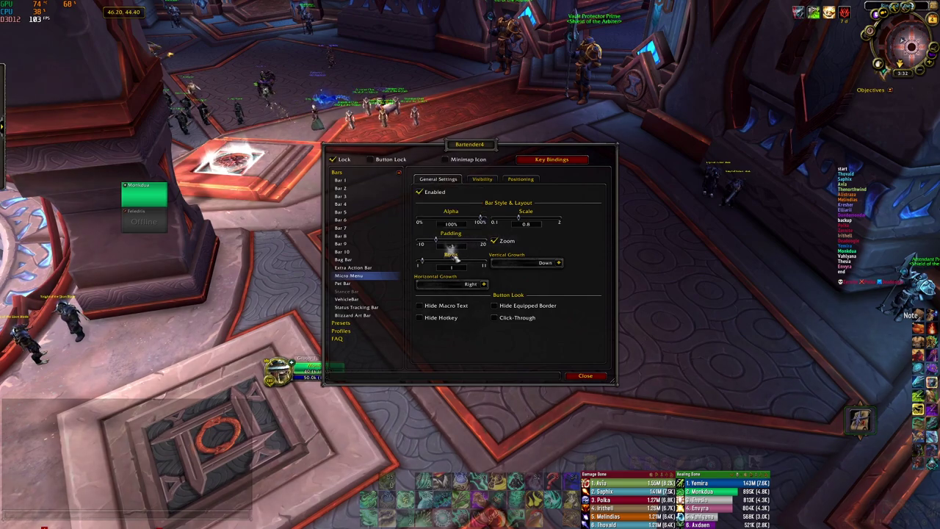
# Compare Bar 1's general settings with the Micro Menu's, and check the Micro Menu's visibility and fade-out options.
pyautogui.click(357, 182)
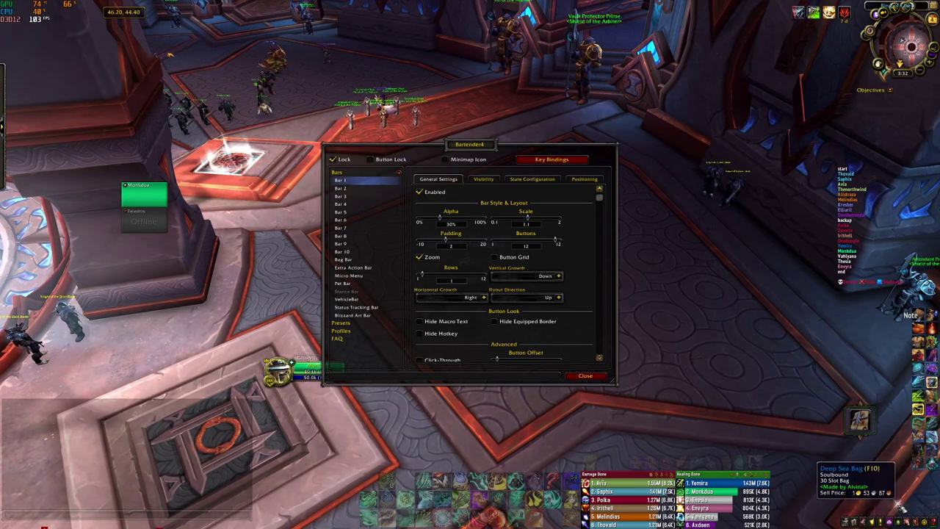
pyautogui.click(369, 277)
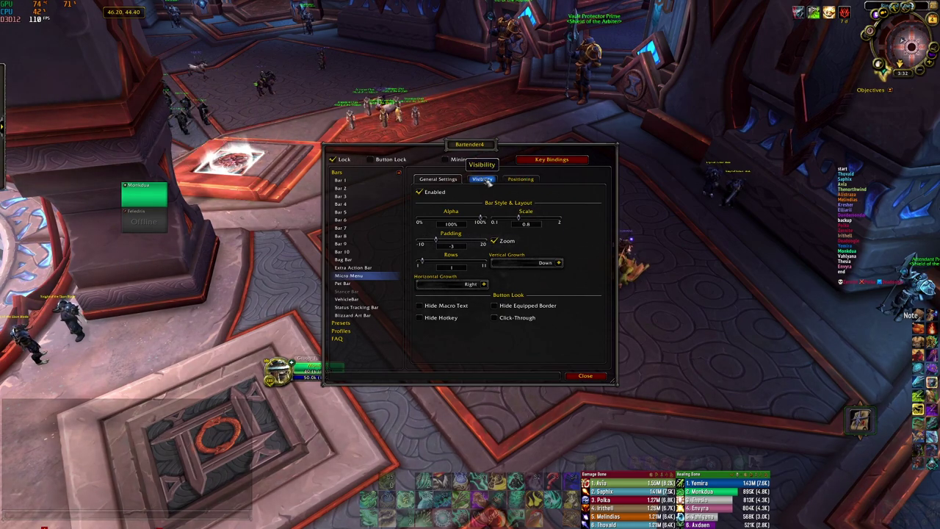
pyautogui.click(482, 180)
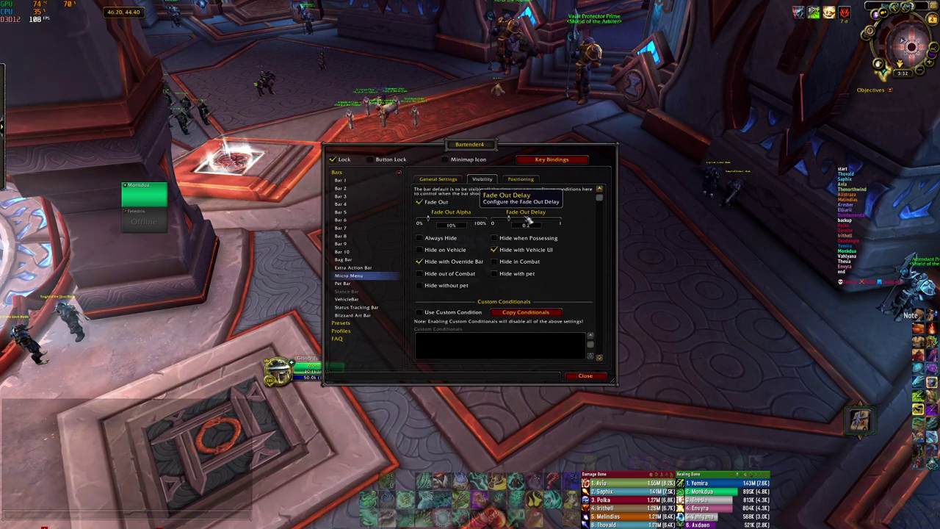
pyautogui.click(438, 179)
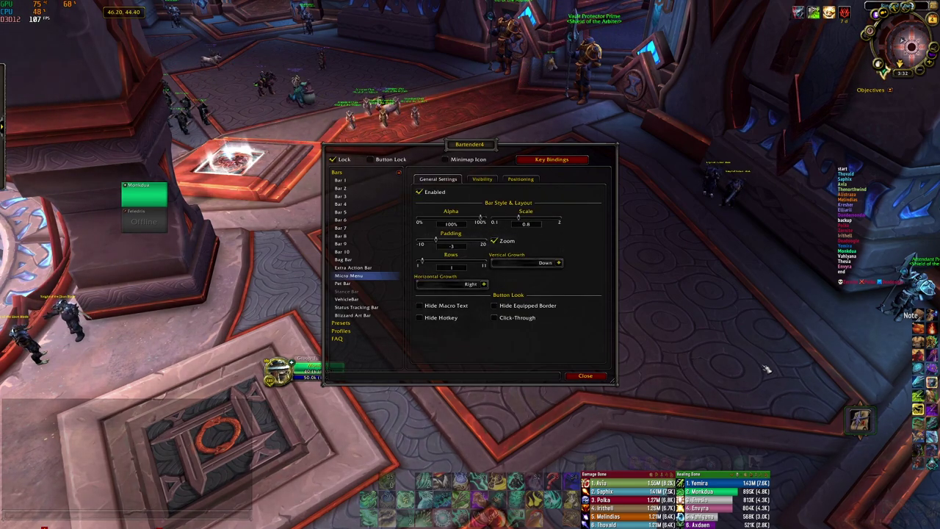
# Unlock the Bartender4 bars to view their movable areas, and close the settings with the bars locked again.
pyautogui.click(343, 161)
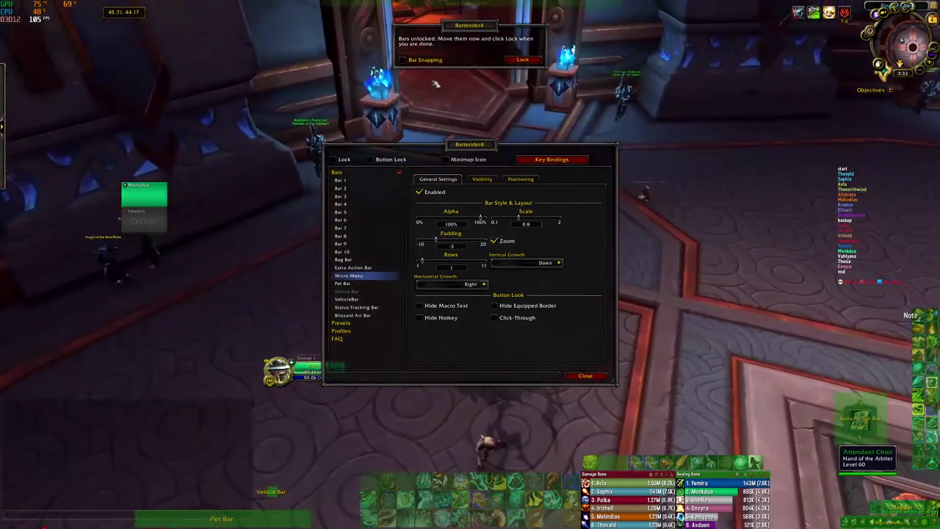
pyautogui.press('w')
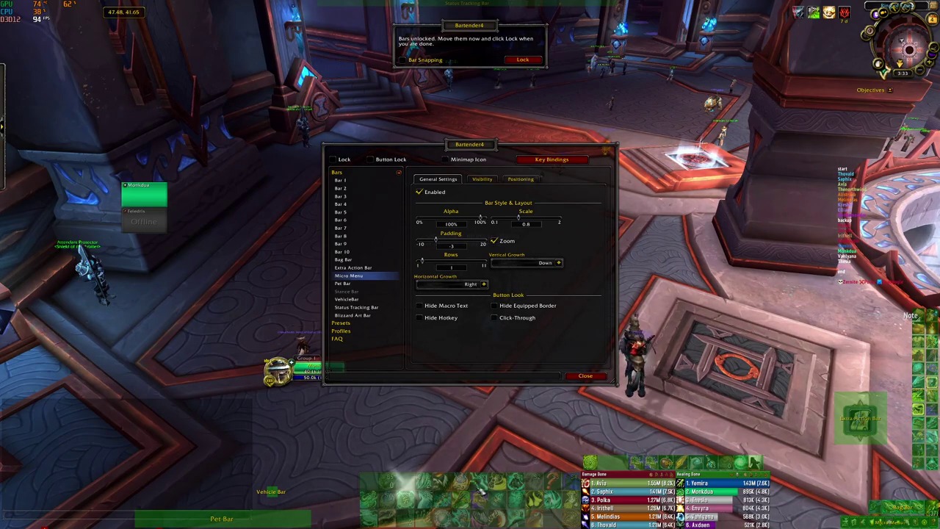
pyautogui.press('d')
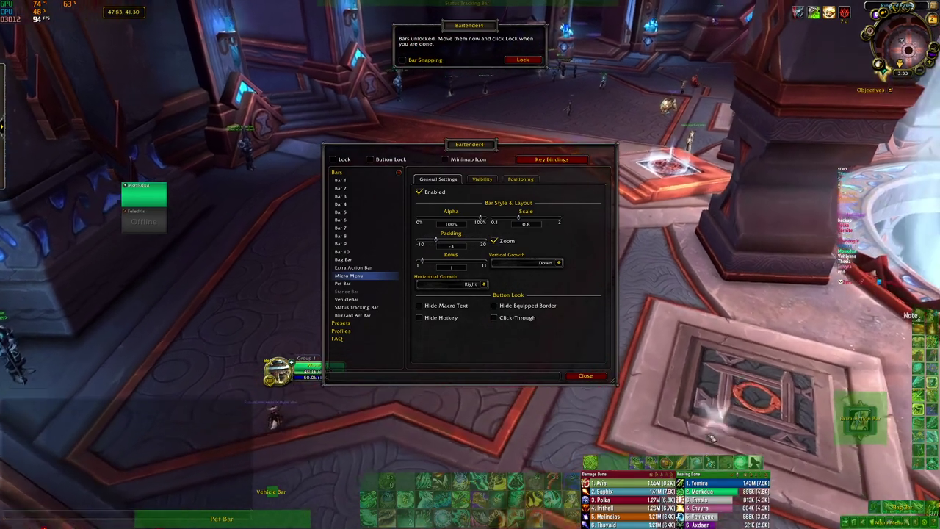
pyautogui.press('w')
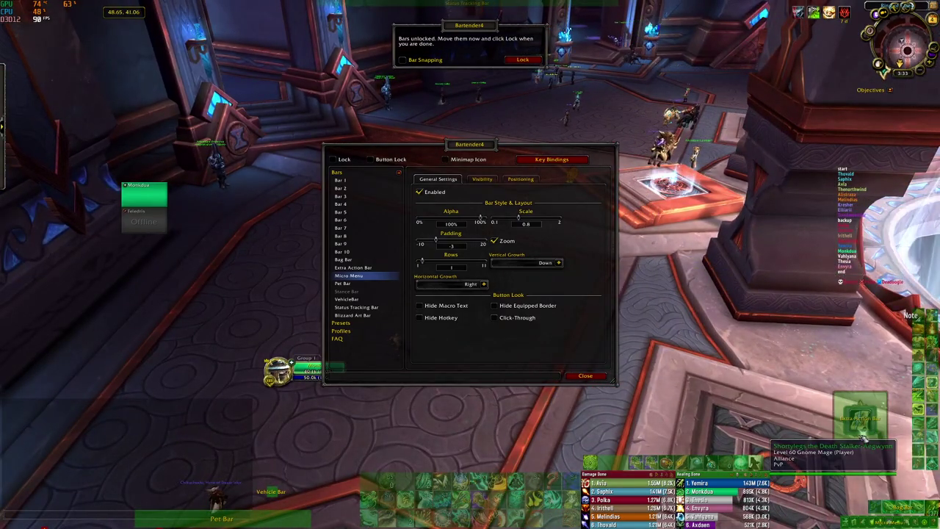
pyautogui.press('w')
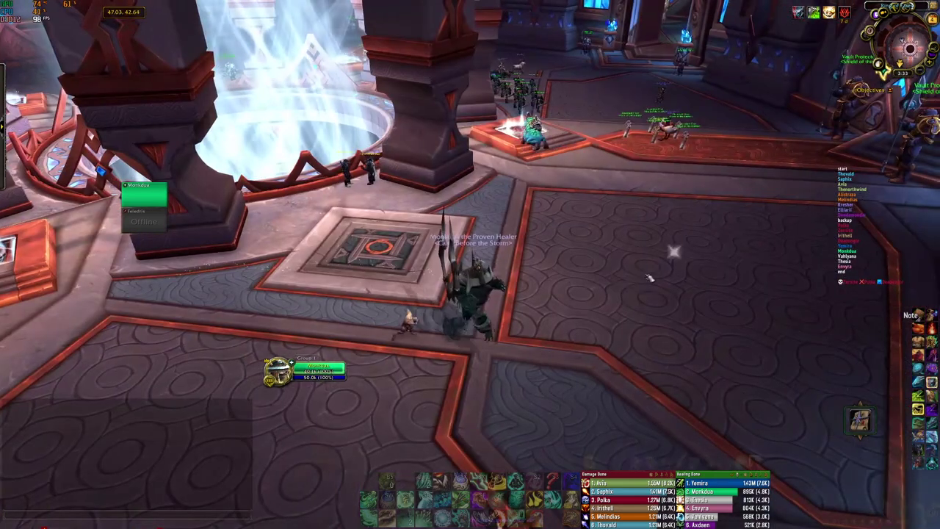
# Target the own character and cast Vivify several times while moving to examine how the castbar displays it.
pyautogui.moveTo(676, 260); pyautogui.dragTo(569, 342)
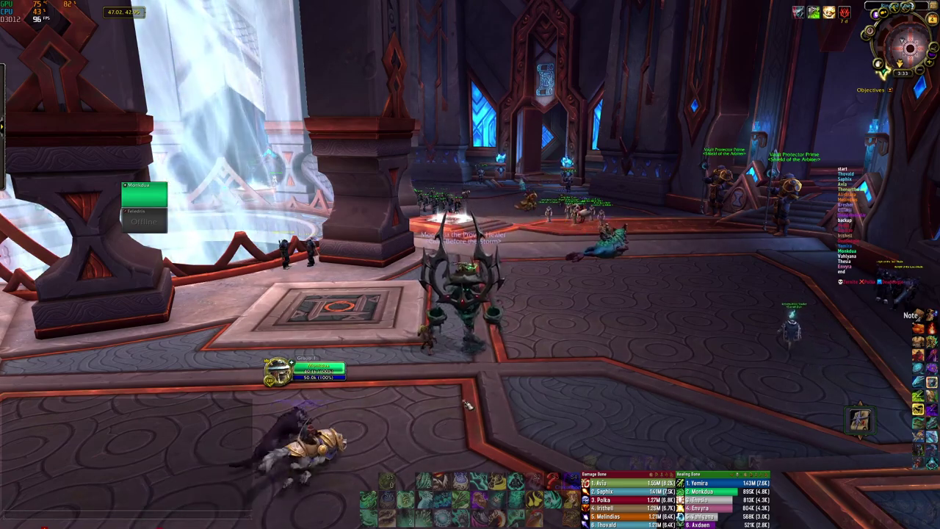
pyautogui.press('w')
pyautogui.click(476, 272)
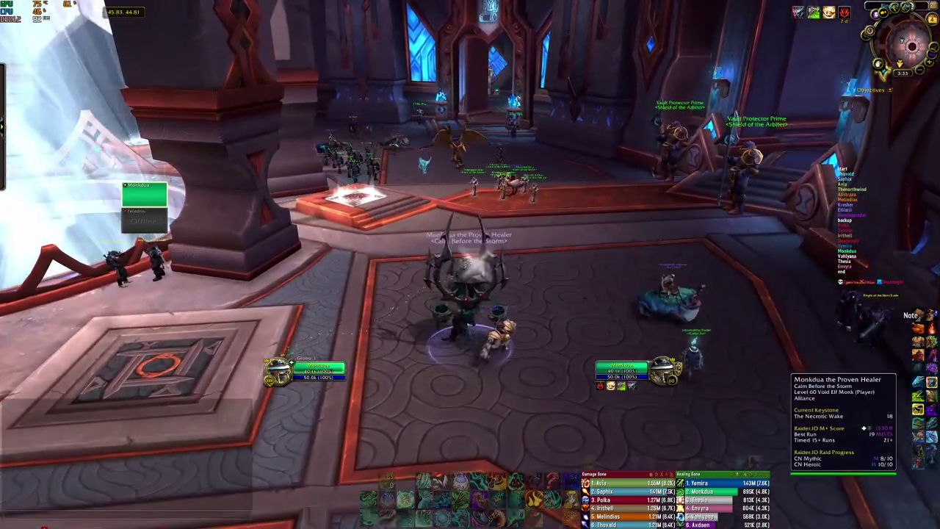
pyautogui.press('3')
pyautogui.press('w')
pyautogui.press('3')
pyautogui.moveTo(497, 315); pyautogui.dragTo(542, 280)
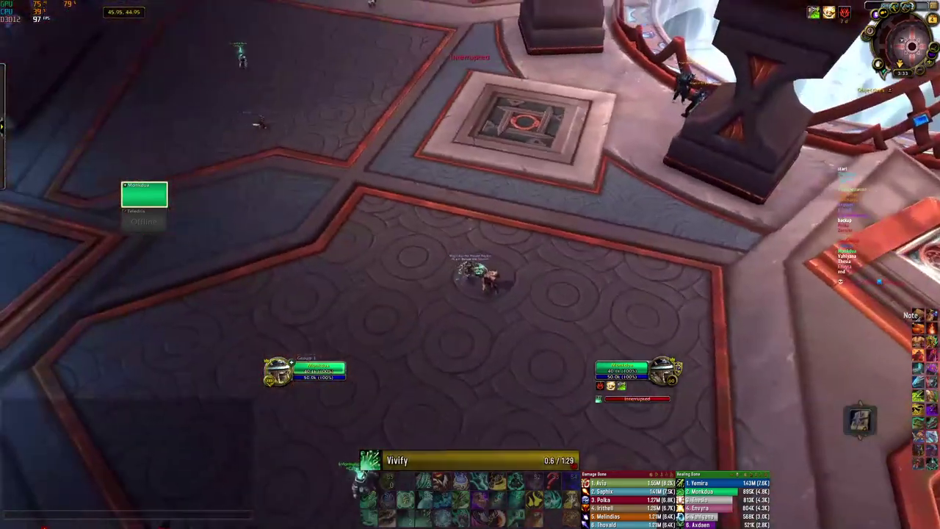
pyautogui.click(542, 279)
pyautogui.press('3')
pyautogui.press('w')
pyautogui.moveTo(420, 350); pyautogui.dragTo(434, 346)
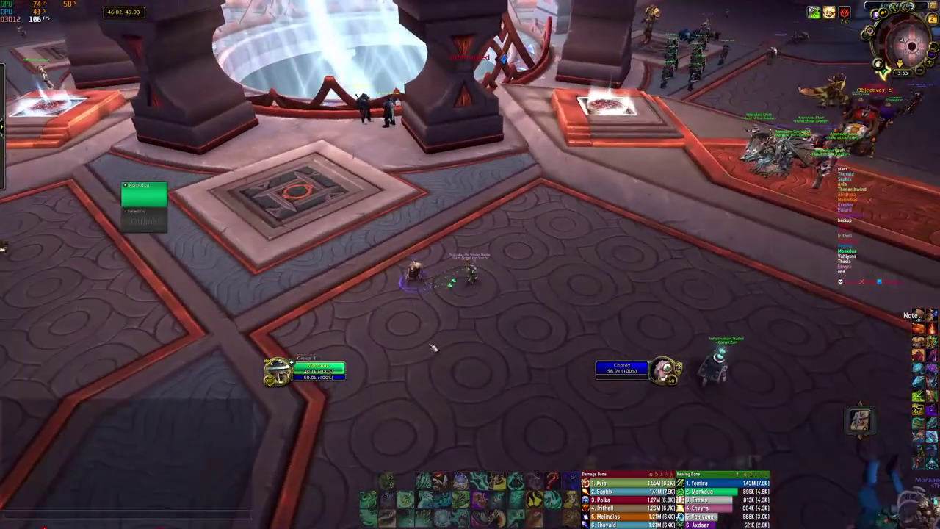
pyautogui.press('3')
pyautogui.press('w')
pyautogui.press('3')
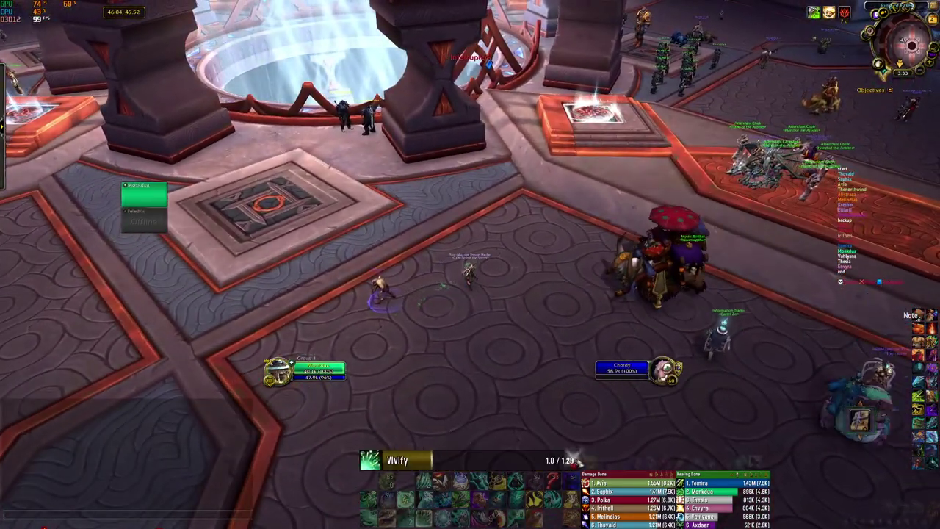
pyautogui.moveTo(590, 401); pyautogui.dragTo(861, 235)
pyautogui.press('3')
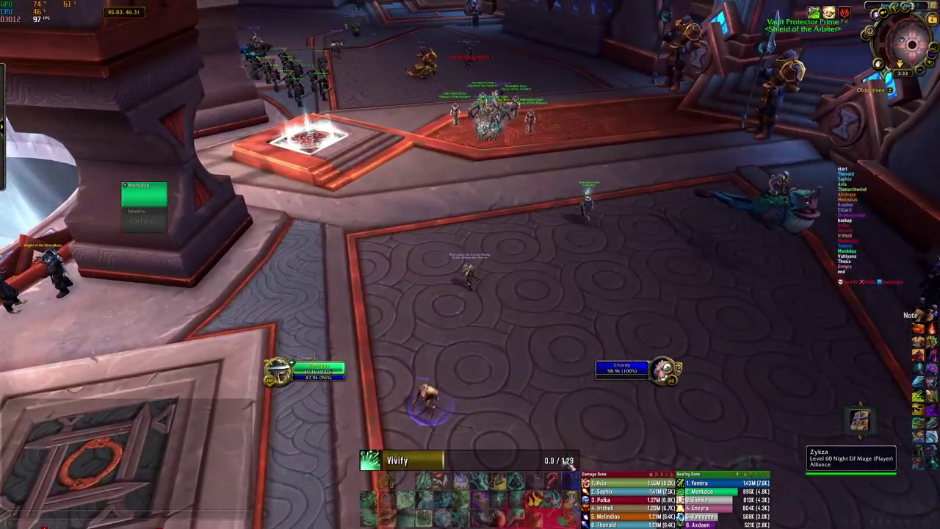
pyautogui.press('w')
pyautogui.press('w')
pyautogui.moveTo(600, 395); pyautogui.dragTo(621, 279)
pyautogui.press('w')
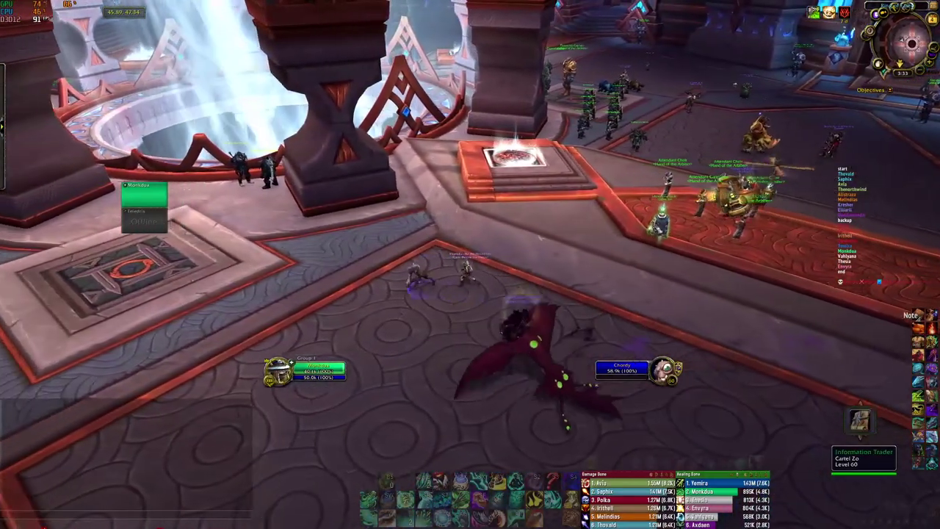
# Target a nearby NPC and channel Soothing Mist to view the tick marks on the castbar.
pyautogui.click(656, 211)
pyautogui.press('2')
pyautogui.moveTo(608, 319); pyautogui.dragTo(661, 319)
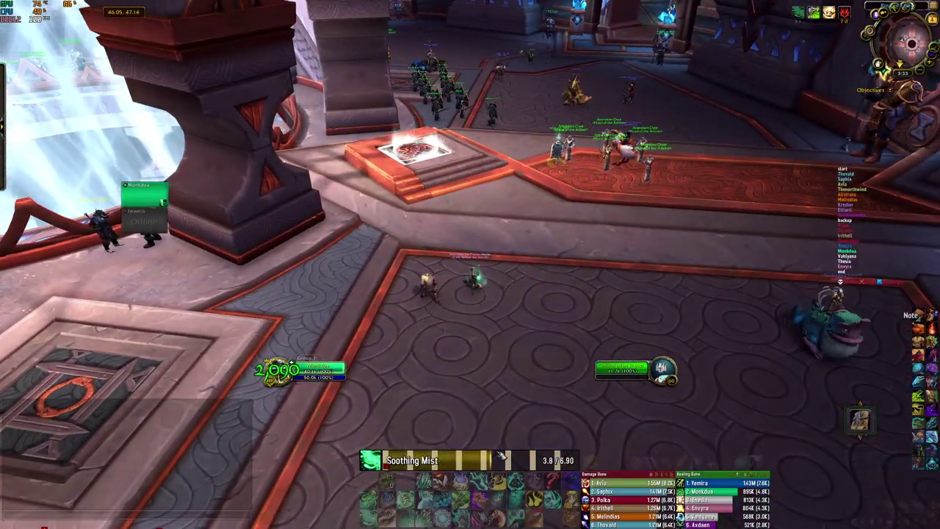
# Target the own character again and open the Gnosis castbar addon options with its chat command.
pyautogui.press('d')
pyautogui.click(474, 278)
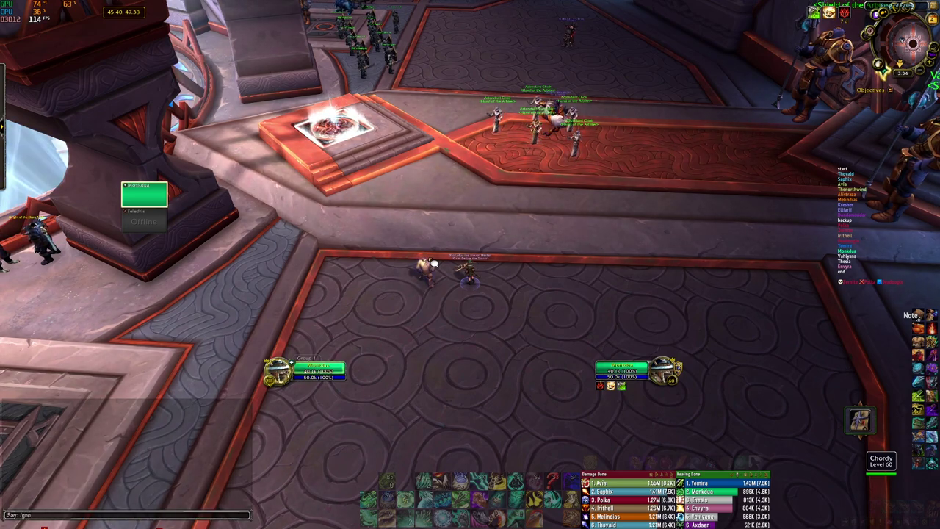
pyautogui.press('Return')
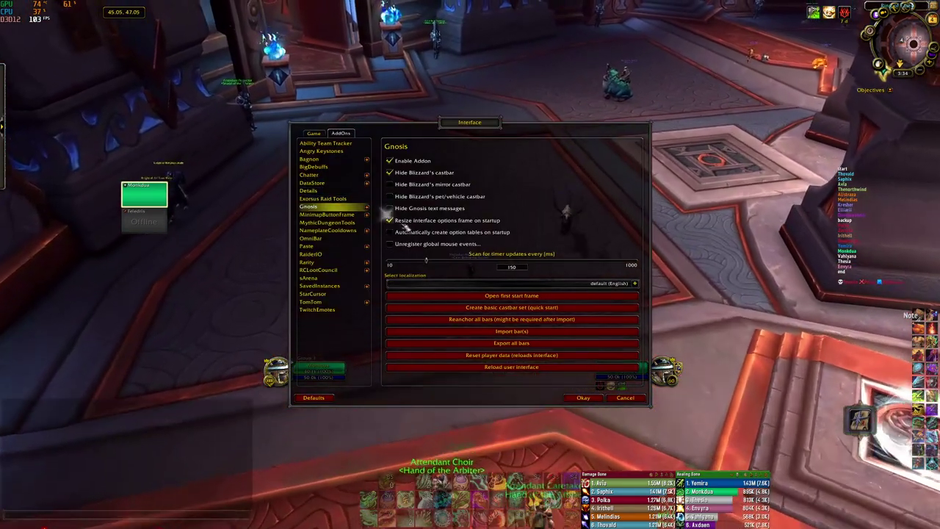
pyautogui.press('w')
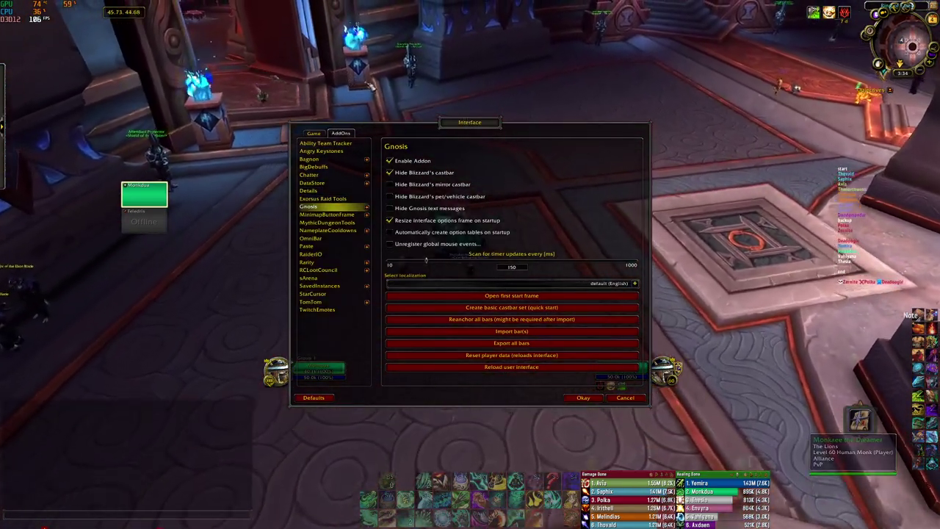
pyautogui.press('w')
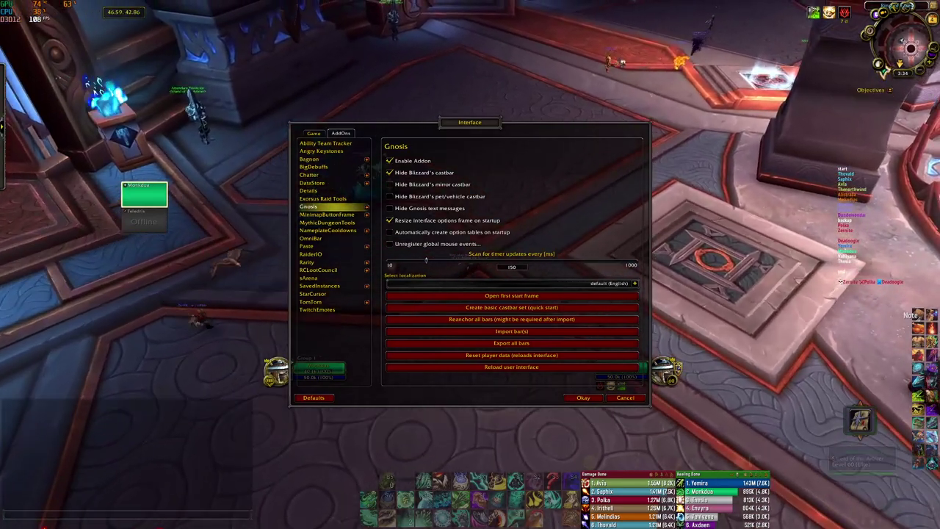
pyautogui.press('w')
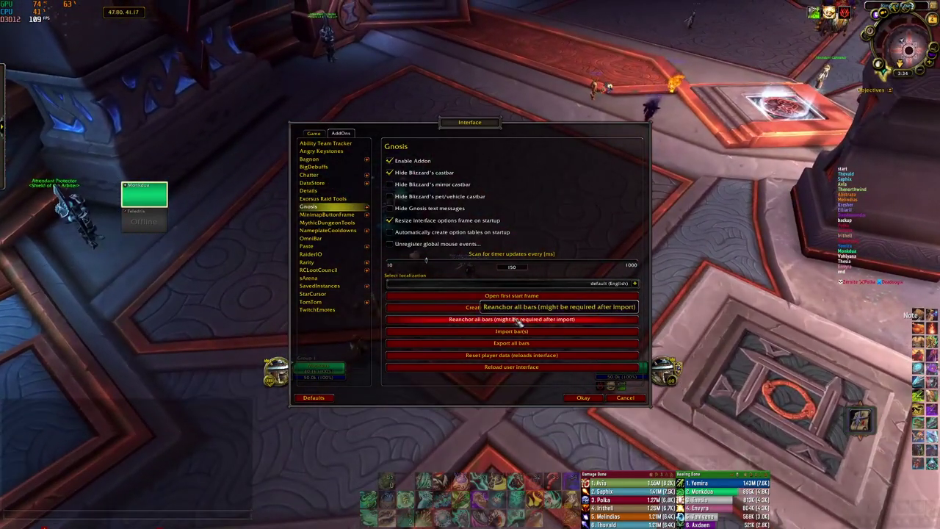
# Cast Vivify repeatedly with the Gnosis options open to view the custom castbar.
pyautogui.press('1')
pyautogui.press('w')
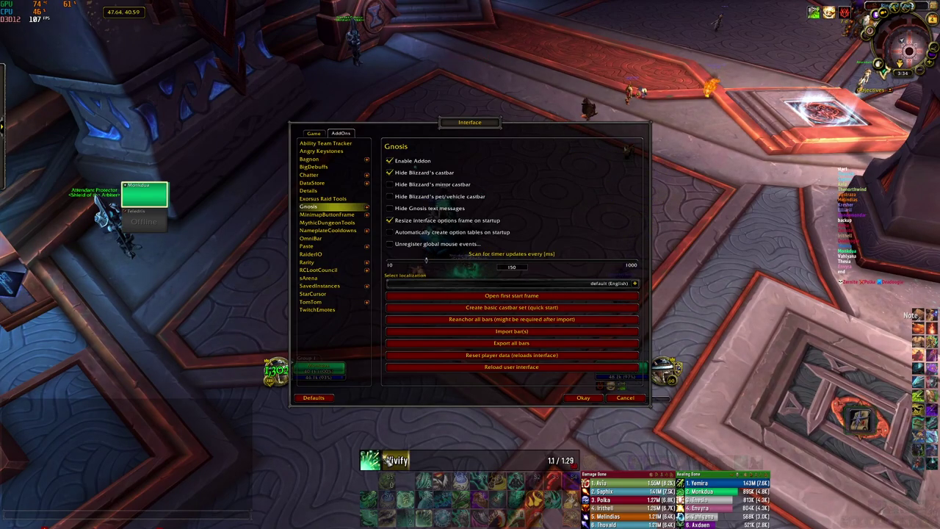
pyautogui.press('w')
pyautogui.press('1')
pyautogui.press('w')
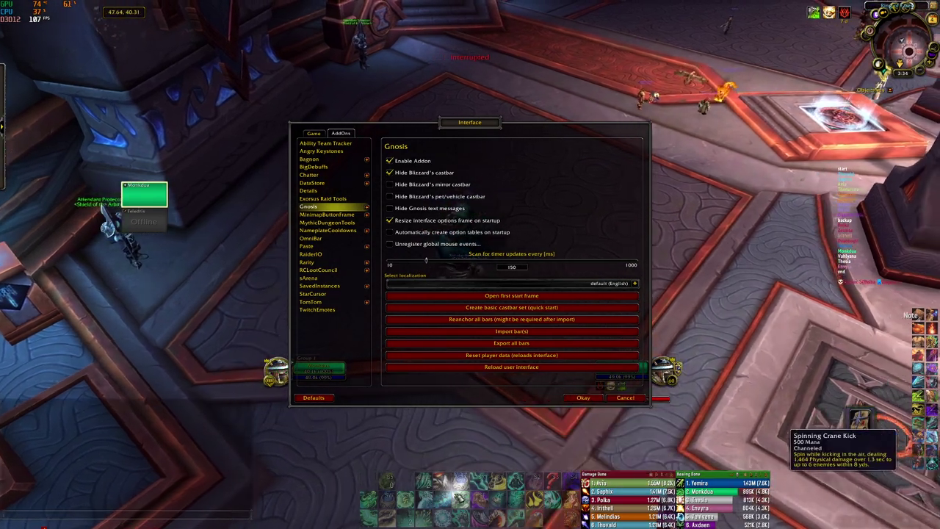
pyautogui.press('w')
pyautogui.press('2')
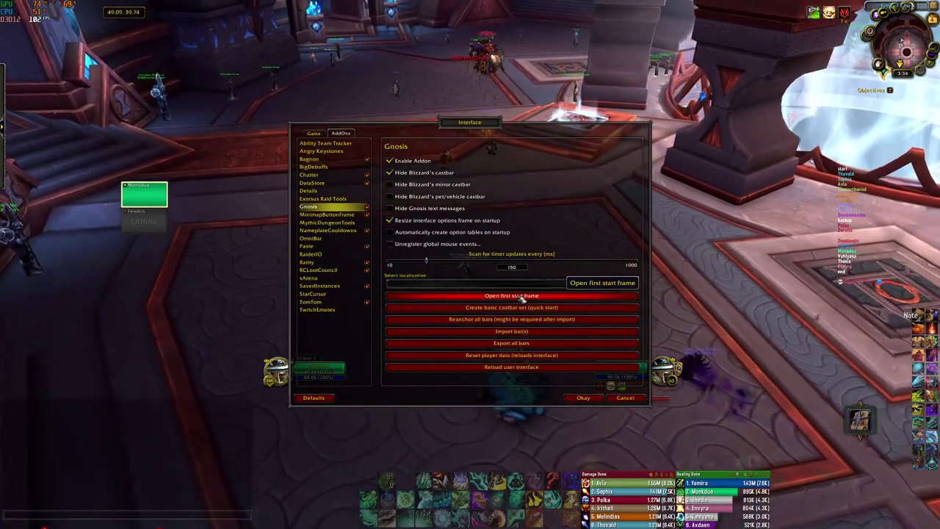
# View and close the Gnosis first start frame, and open Gnosis's Bar Configuration for the Player bar.
pyautogui.click(517, 296)
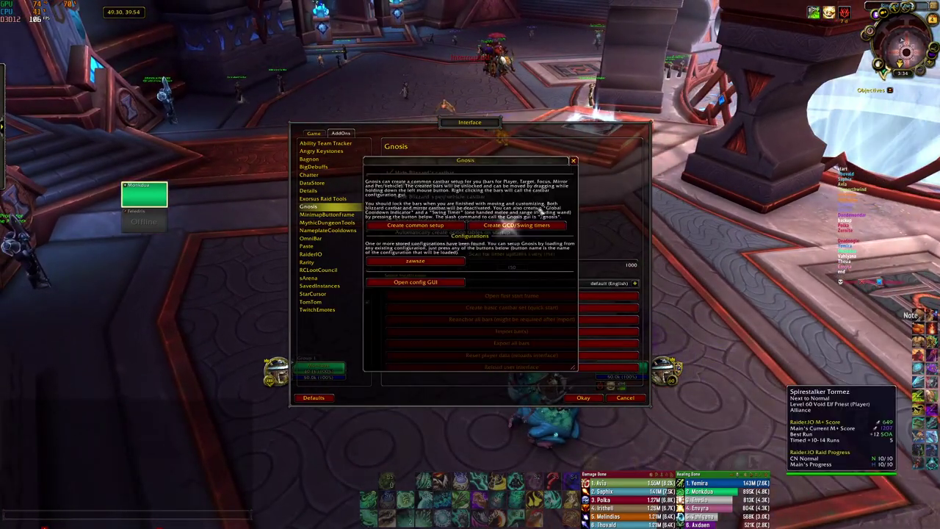
pyautogui.click(574, 163)
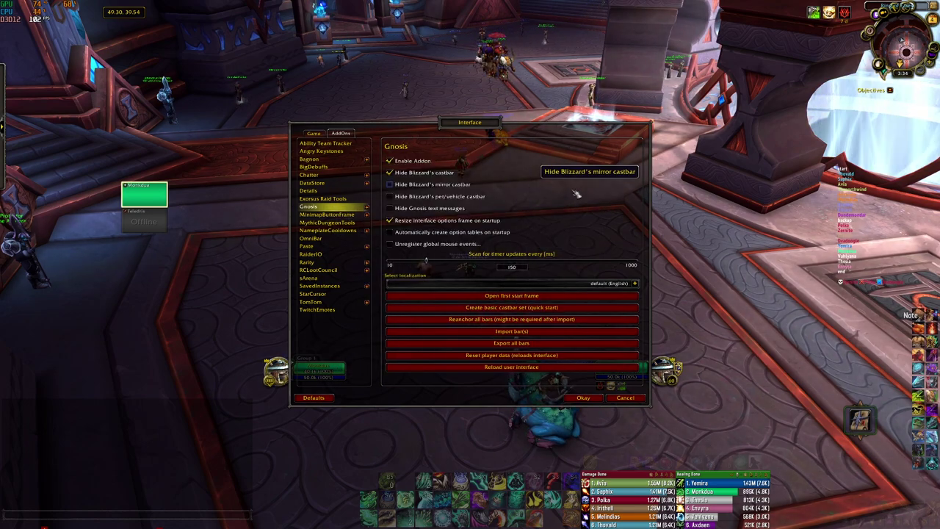
pyautogui.click(368, 207)
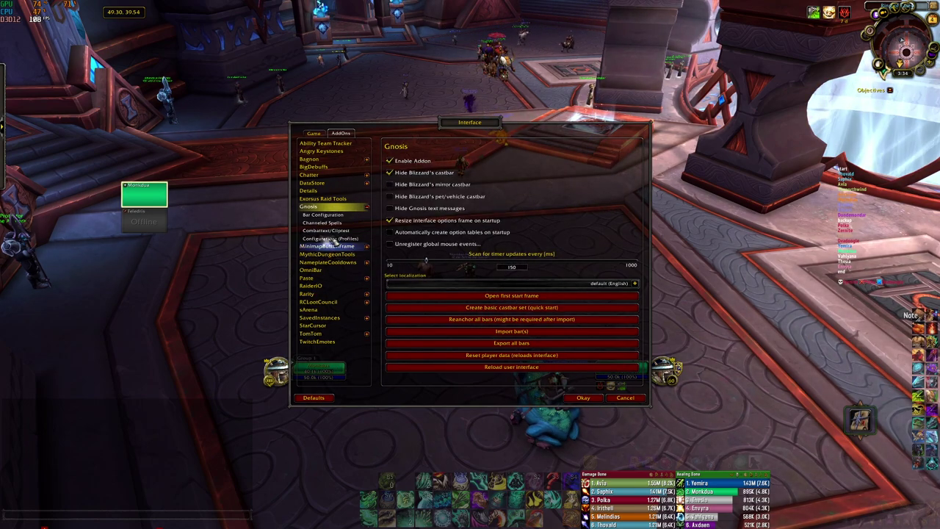
pyautogui.click(337, 222)
pyautogui.click(334, 216)
pyautogui.press('w')
pyautogui.press('w')
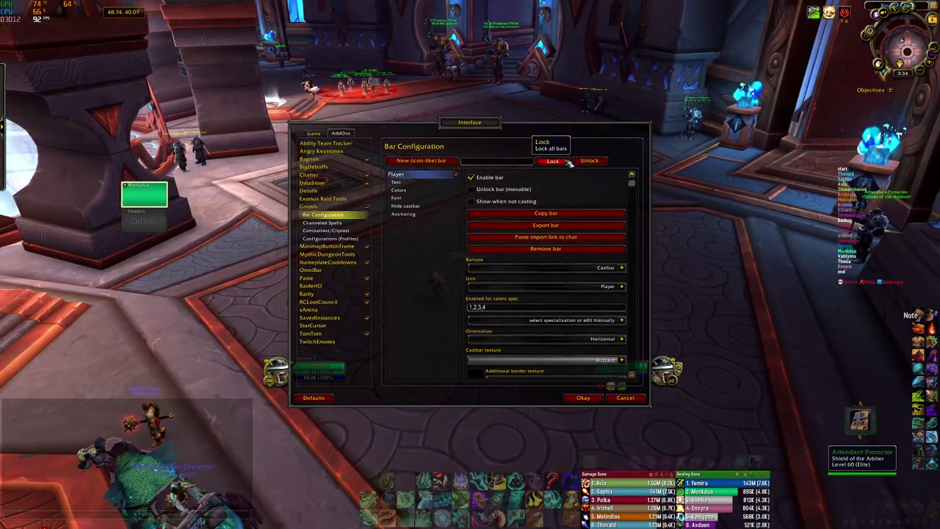
# Unlock all Gnosis castbars to show the Player bar's placement, and lock them again.
pyautogui.click(589, 161)
pyautogui.press('w')
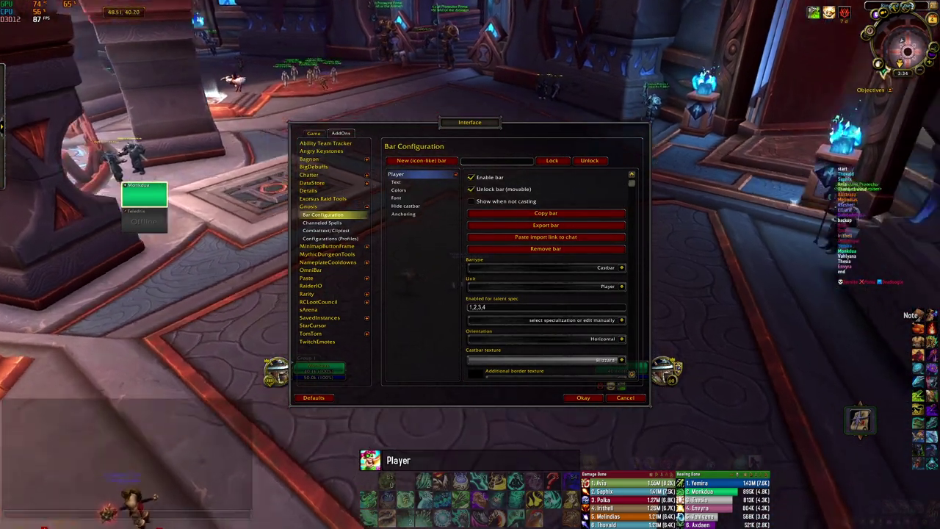
pyautogui.press('w')
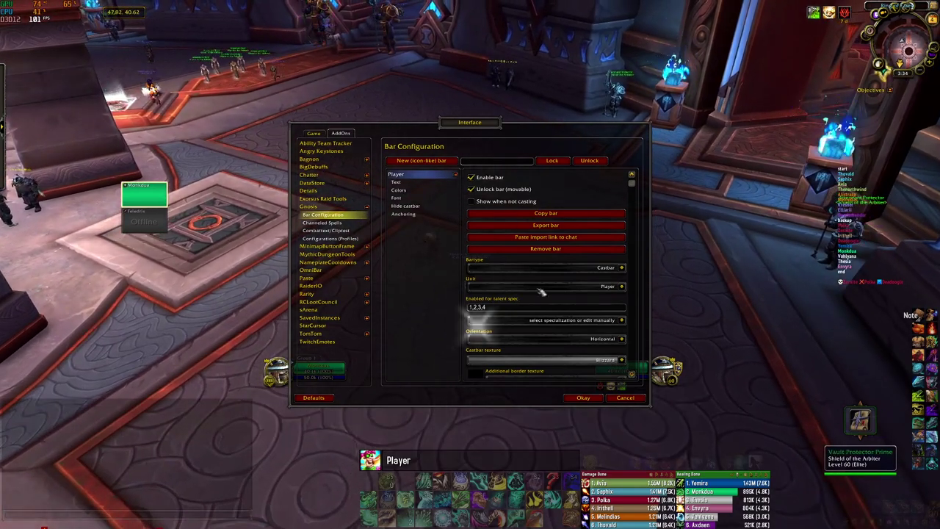
pyautogui.click(551, 160)
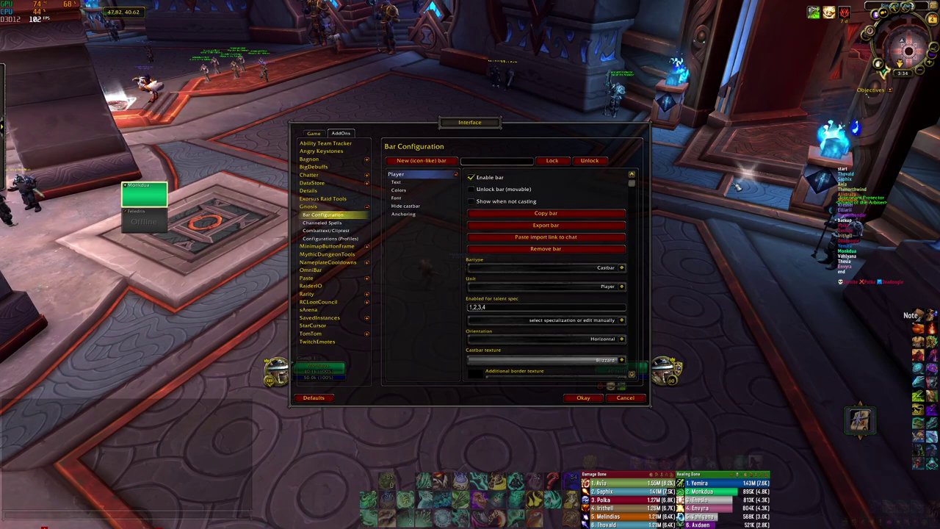
pyautogui.press('w')
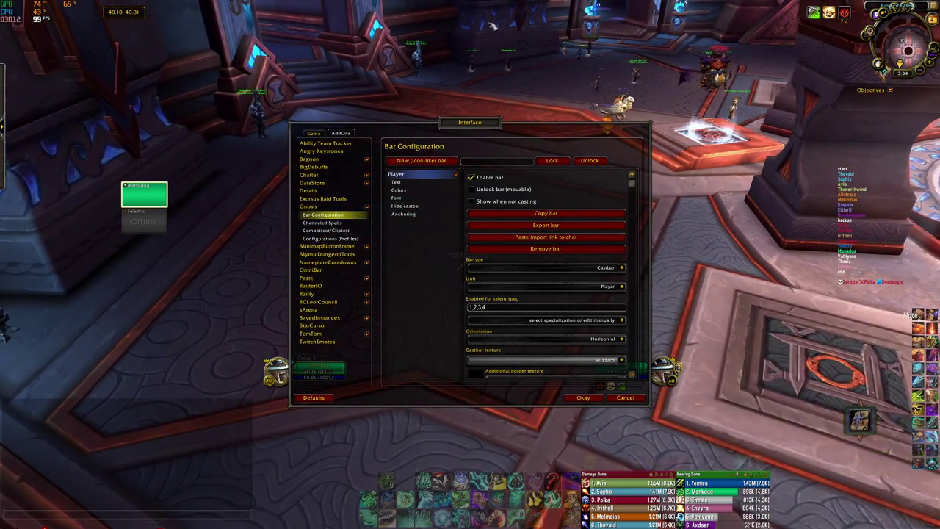
# View the Channeled Spells settings in Gnosis, and close the interface options and game menu.
pyautogui.click(322, 222)
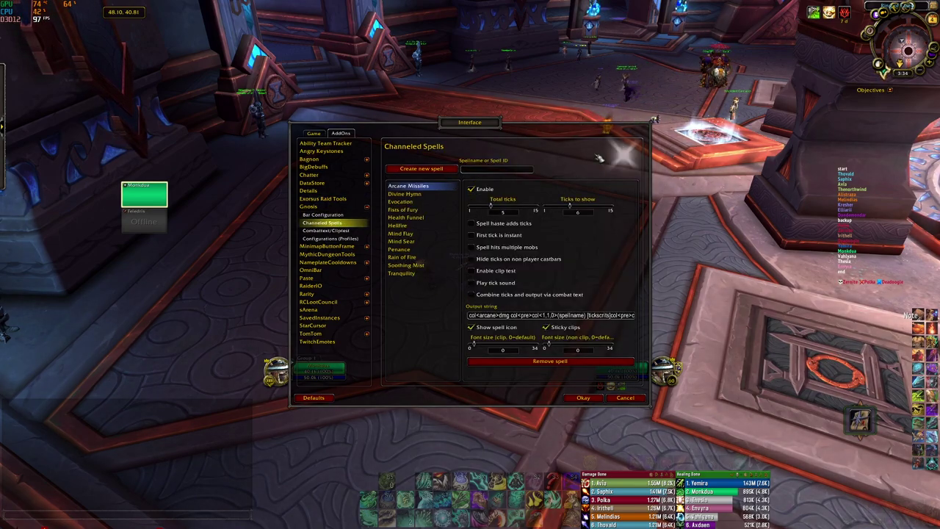
pyautogui.press('w')
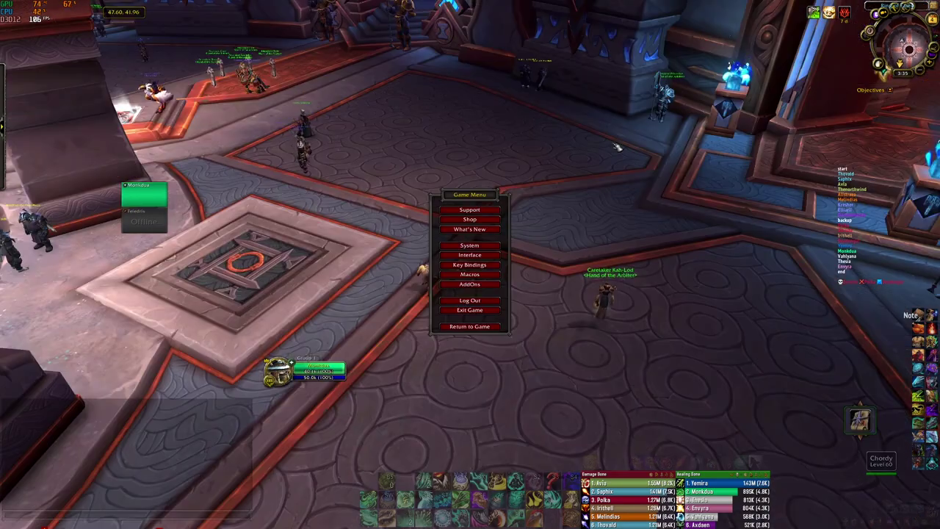
pyautogui.press('Escape')
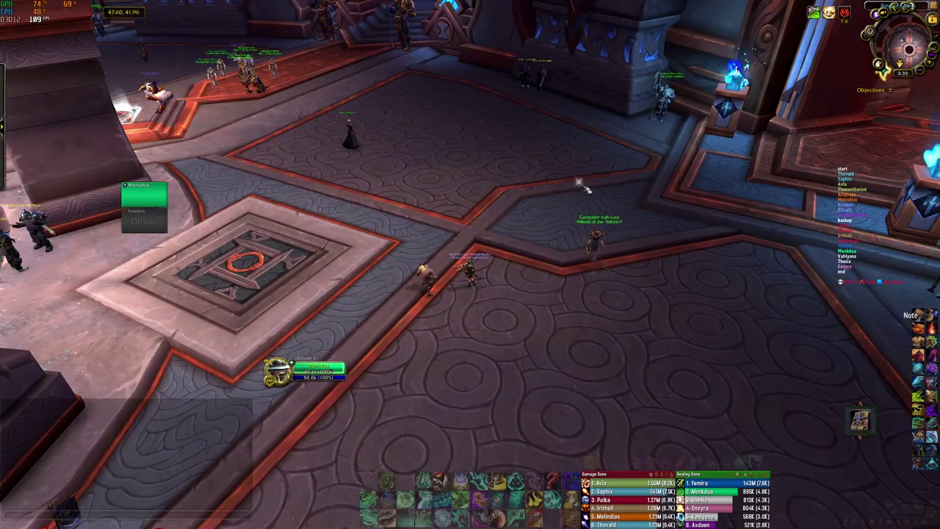
pyautogui.moveTo(635, 311); pyautogui.dragTo(630, 413)
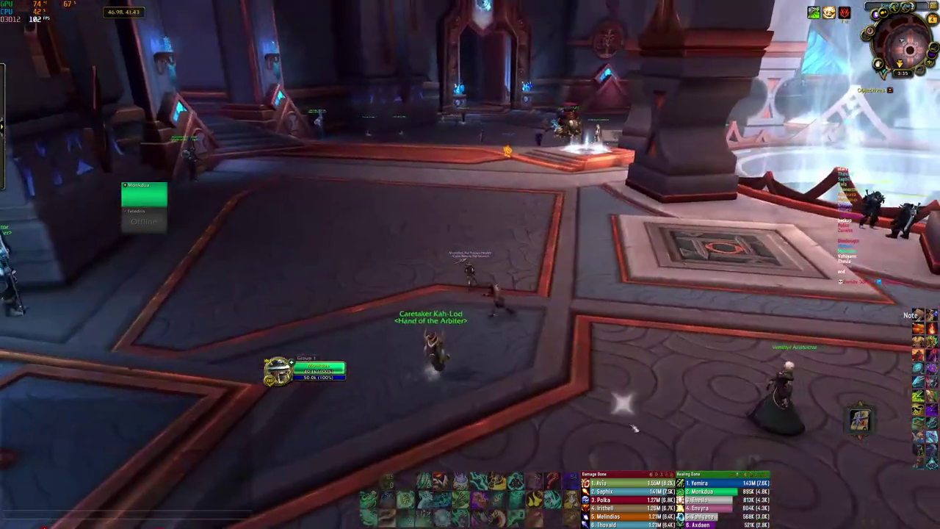
pyautogui.press('w')
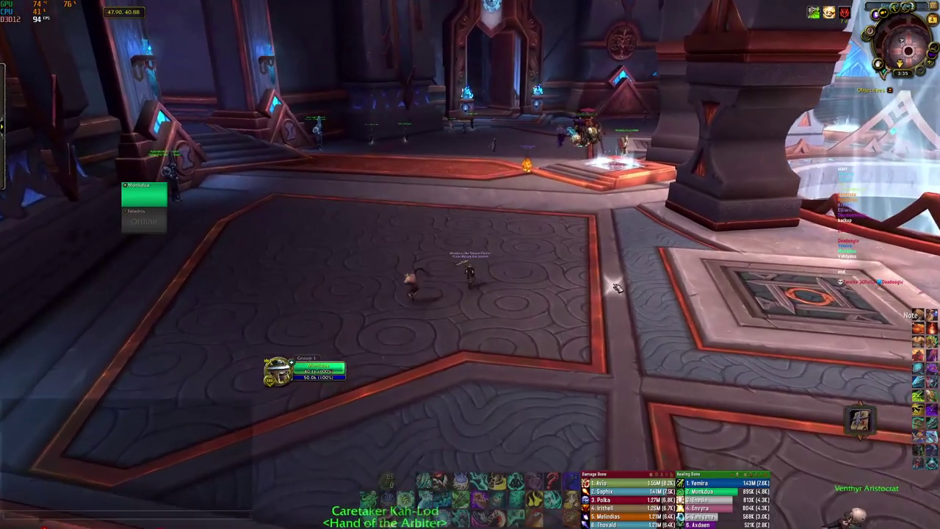
pyautogui.moveTo(613, 285); pyautogui.dragTo(683, 287)
pyautogui.press('w')
pyautogui.moveTo(587, 411); pyautogui.dragTo(661, 415)
pyautogui.moveTo(640, 328)
pyautogui.mouseDown()
pyautogui.moveTo(676, 395)
pyautogui.moveTo(709, 396)
pyautogui.mouseUp()
pyautogui.press('w')
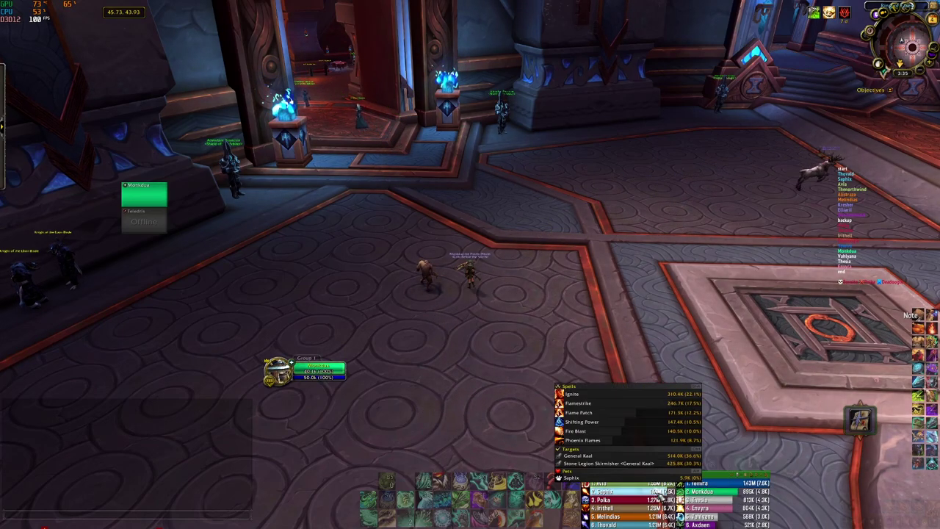
pyautogui.press('w')
pyautogui.moveTo(664, 415); pyautogui.dragTo(682, 413)
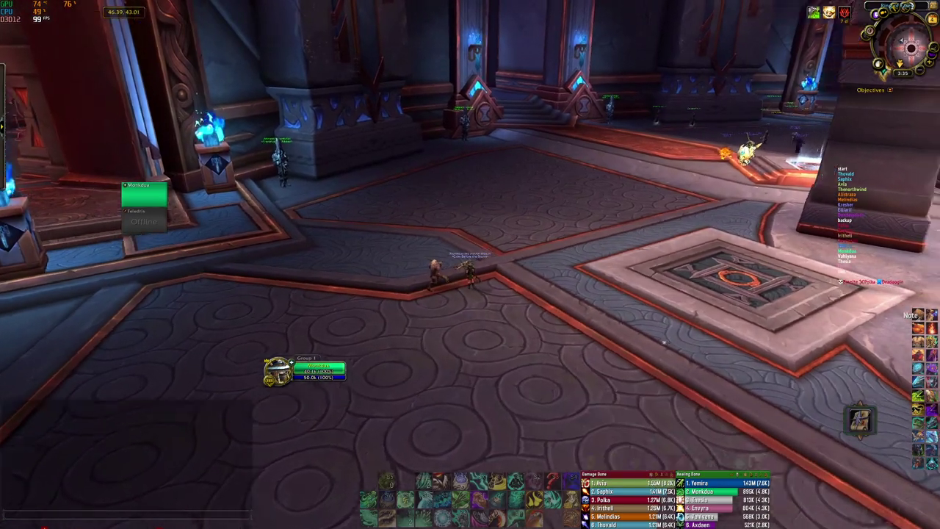
pyautogui.press('w')
pyautogui.moveTo(664, 343); pyautogui.dragTo(661, 442)
# Open the Details! options panel for the Damage Done window and view its Display settings.
pyautogui.moveTo(738, 475)
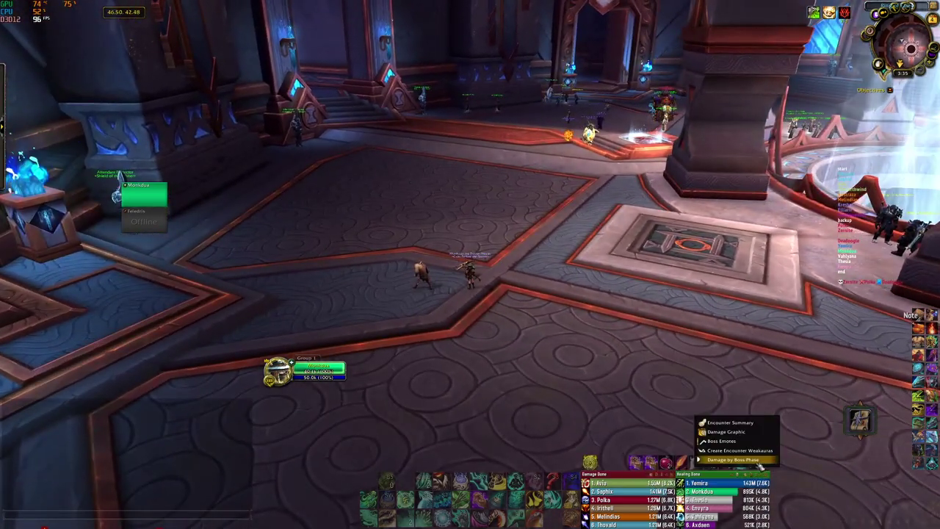
pyautogui.press('Escape')
pyautogui.press('Escape')
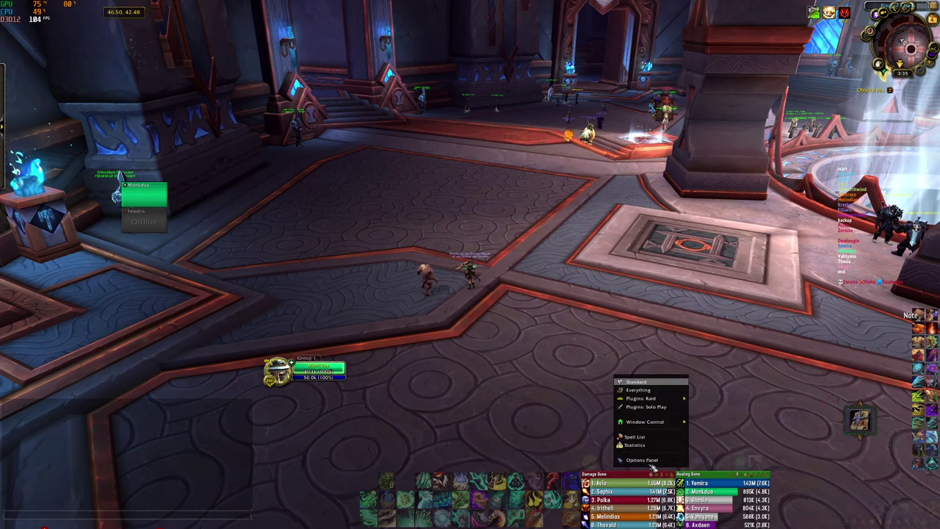
pyautogui.click(642, 460)
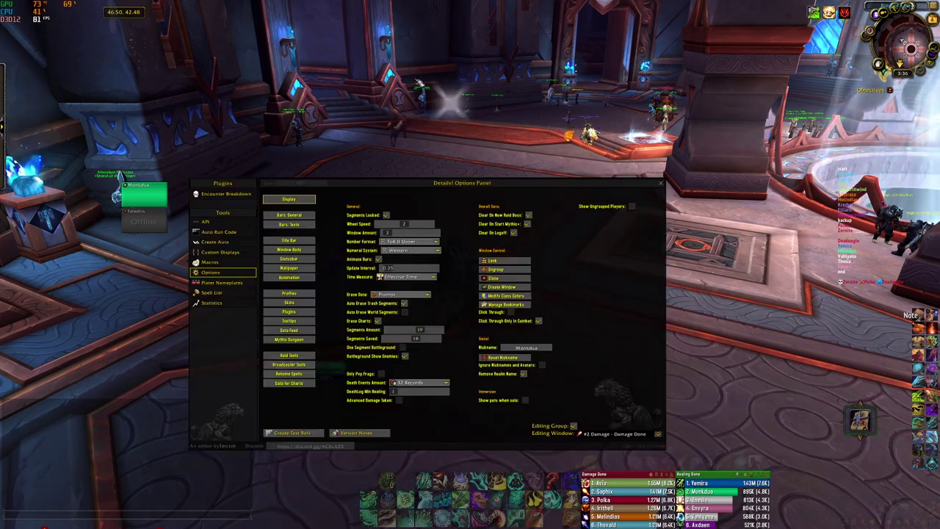
pyautogui.rightClick(426, 133)
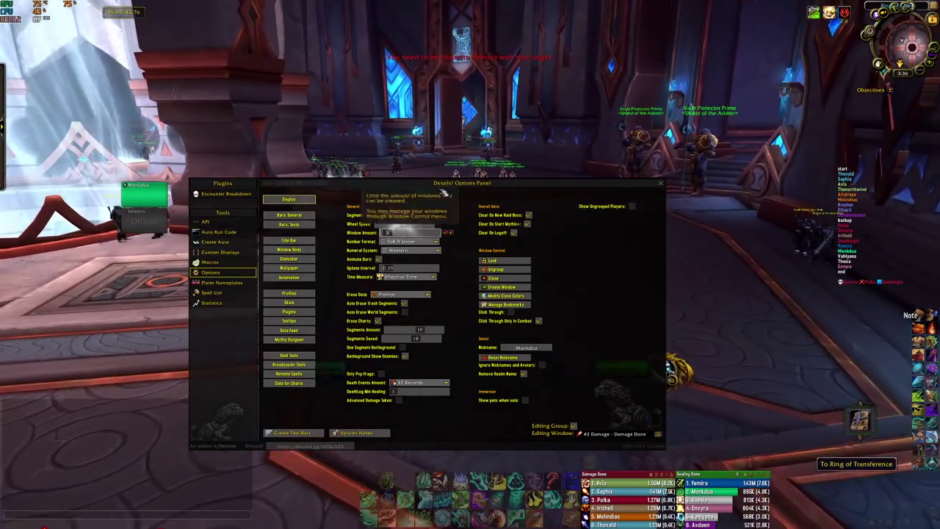